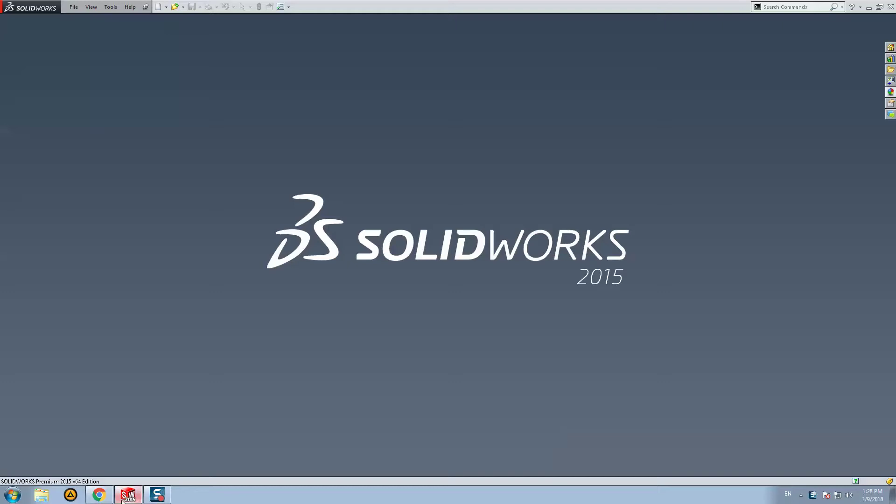
- Skim the reference tutorial in the browser, skipping through its stages to the finished pattern
left_click(92, 498)
scroll(256, 116, "up", 6)
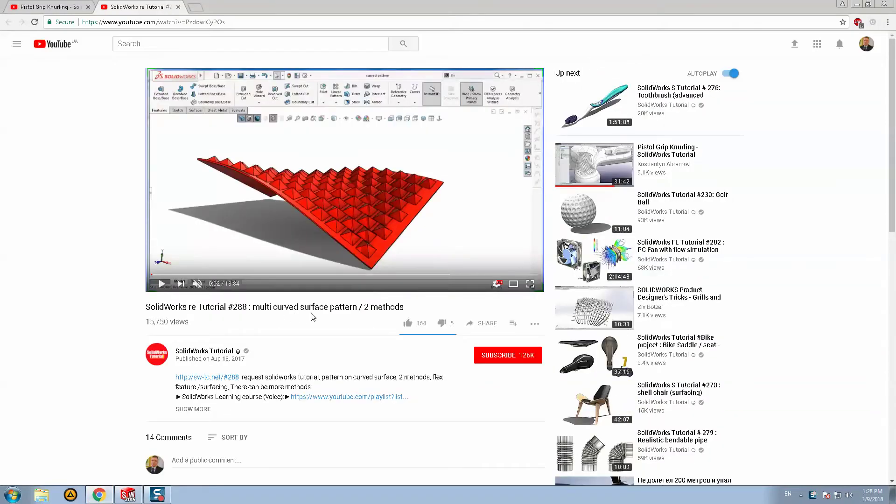
left_click(180, 276)
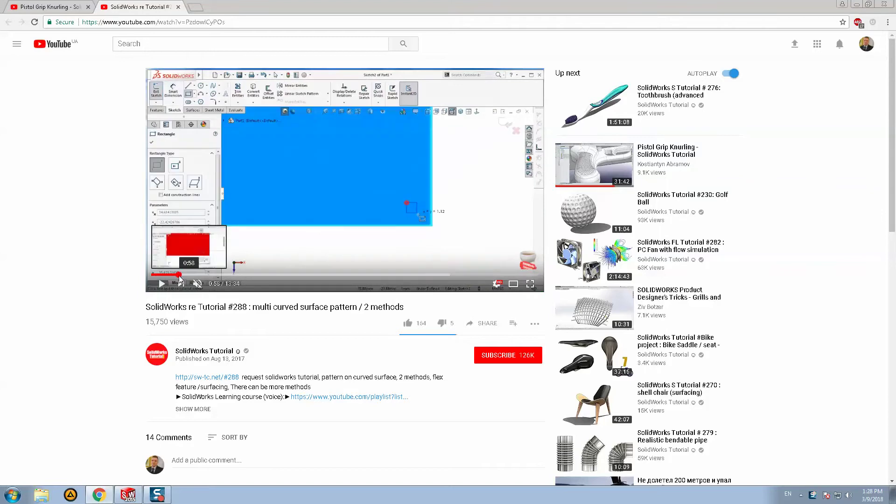
mouse_move(180, 276)
left_mouse_down()
mouse_move(249, 280)
mouse_move(233, 278)
left_mouse_up()
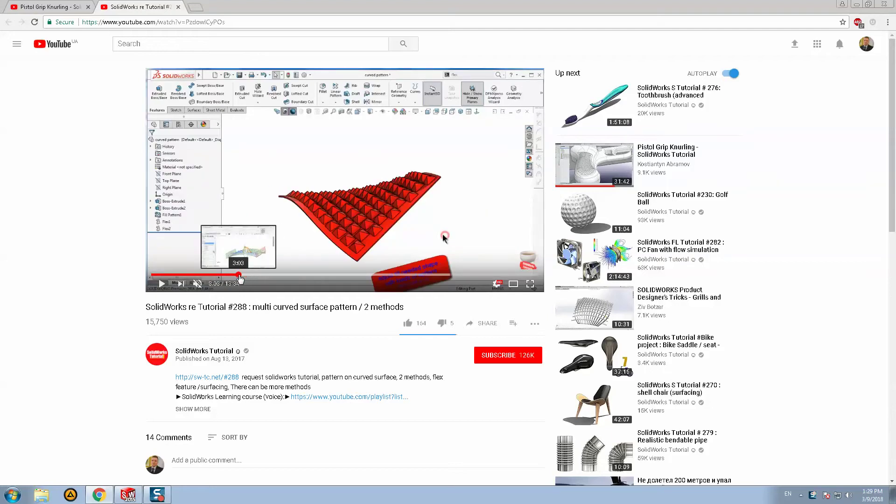
mouse_move(241, 278)
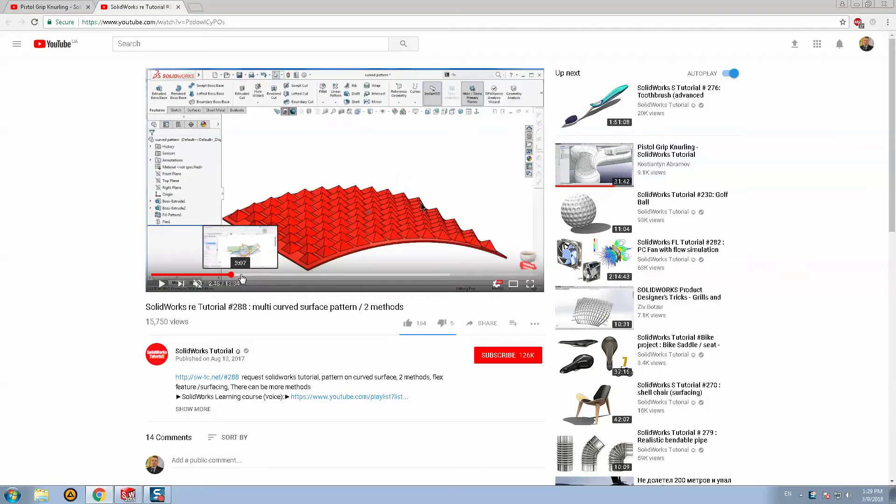
left_click_drag(242, 278, 321, 279)
mouse_move(324, 276)
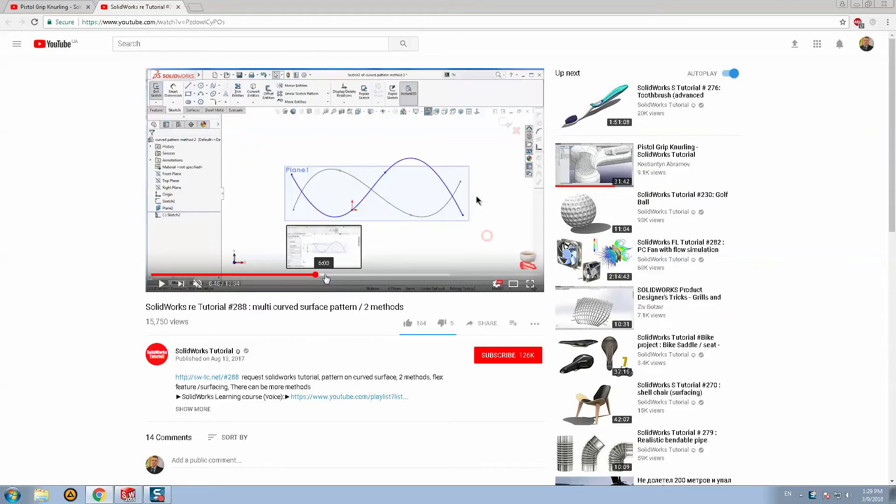
left_click_drag(328, 279, 395, 282)
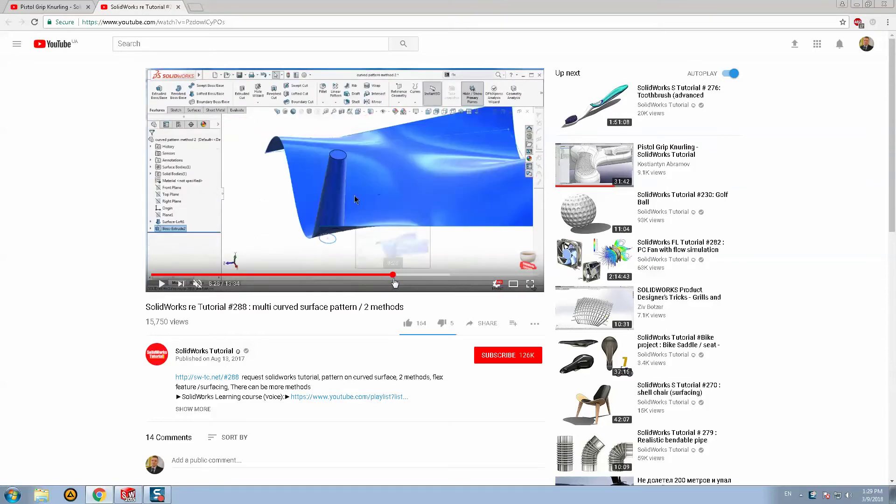
left_click(417, 279)
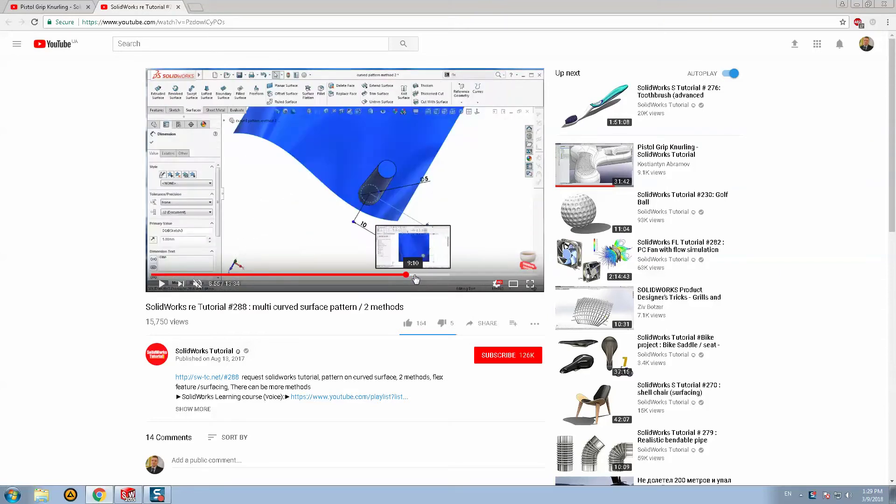
left_click(447, 278)
left_click(459, 279)
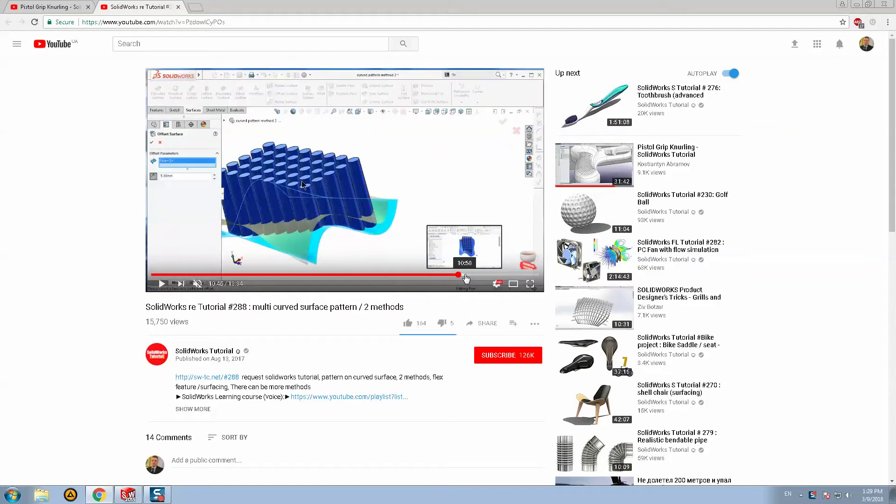
left_click(475, 279)
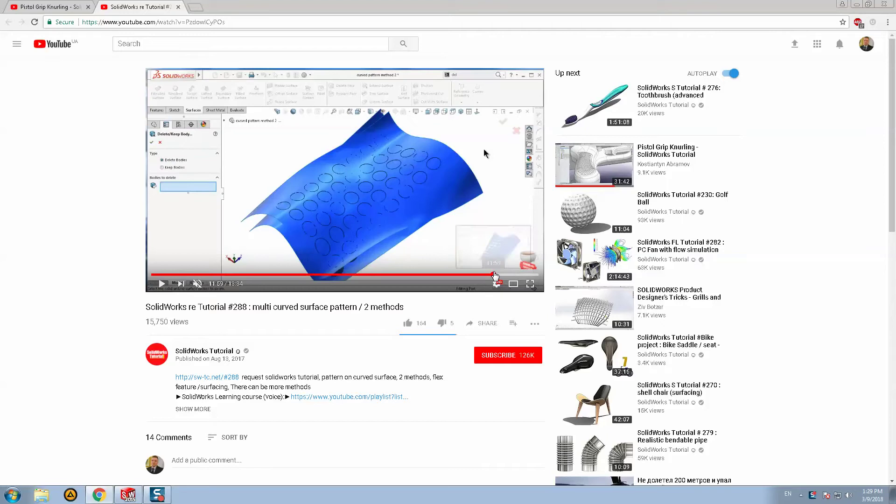
left_click(493, 275)
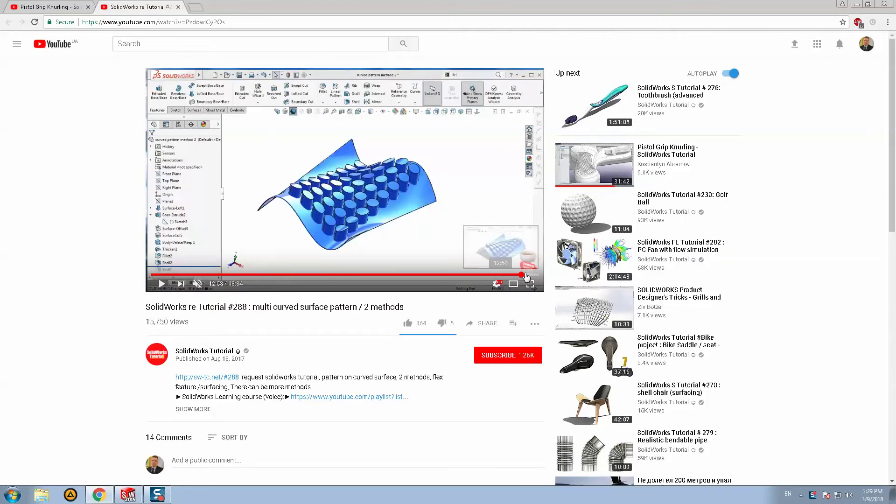
left_click(527, 275)
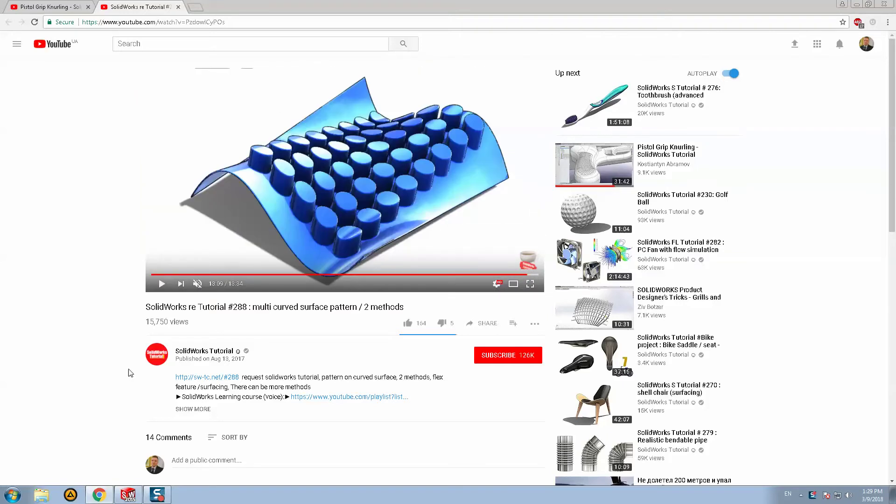
left_click(127, 494)
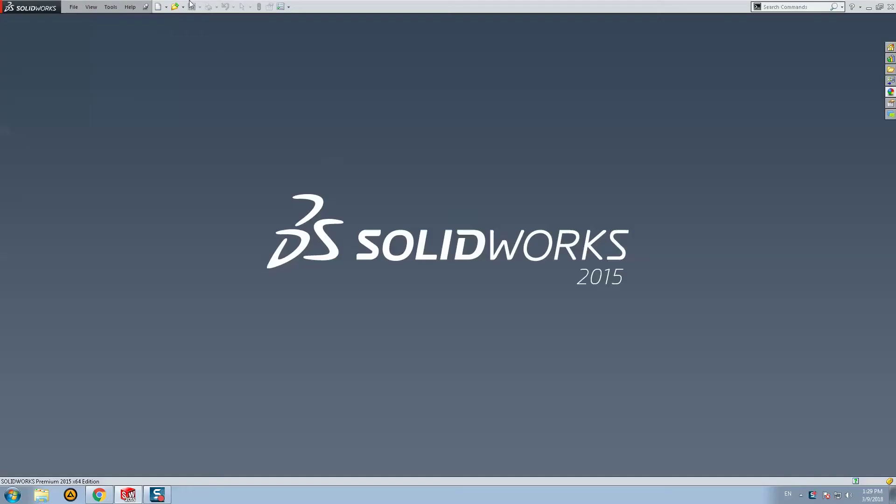
- Create a new part and sketch a center rectangle on the Top Plane
left_click(158, 7)
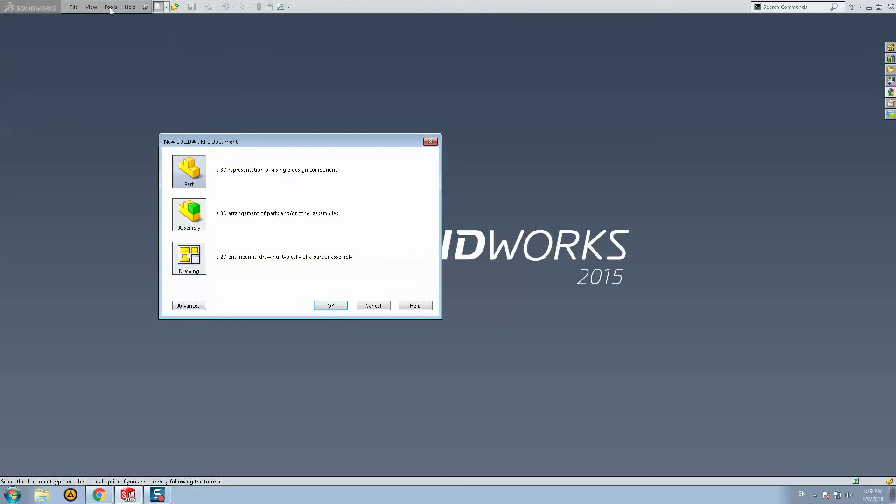
double_click(189, 177)
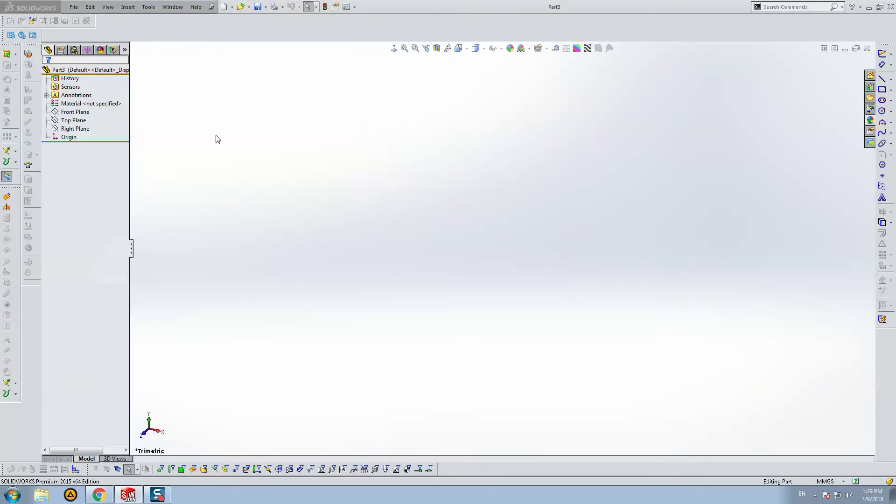
left_click(71, 113)
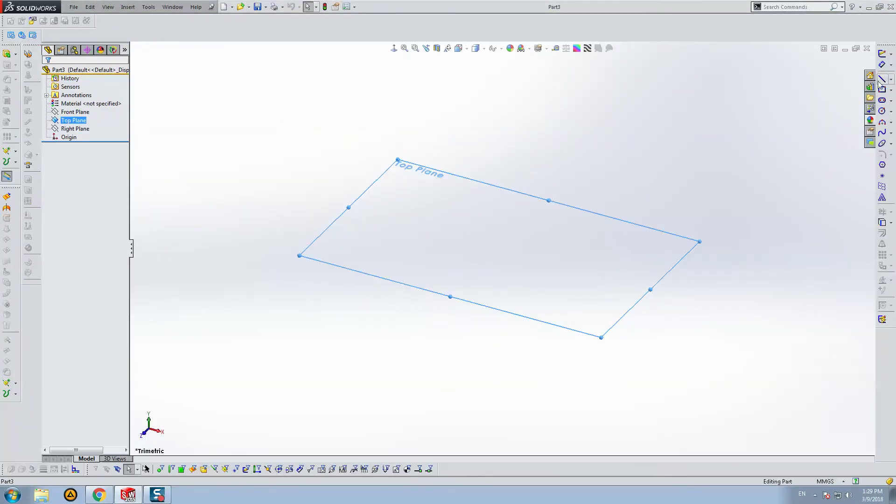
left_click(882, 54)
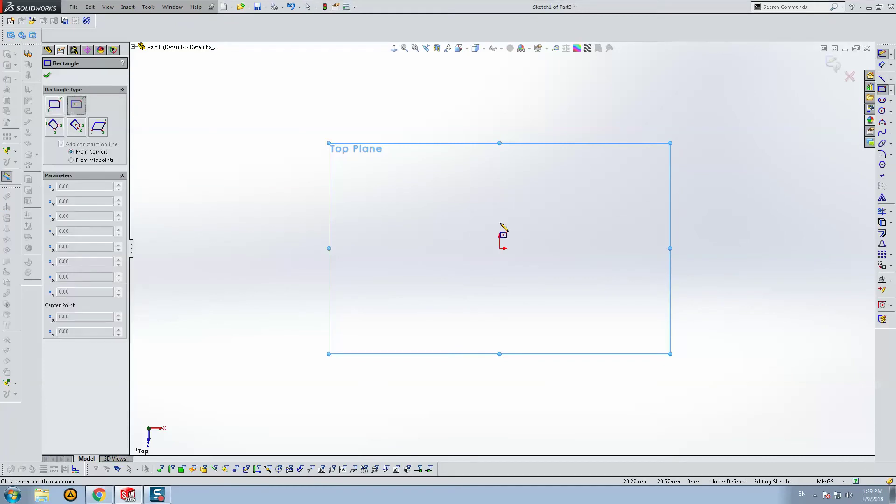
left_click(499, 249)
left_click(227, 83)
key("Escape")
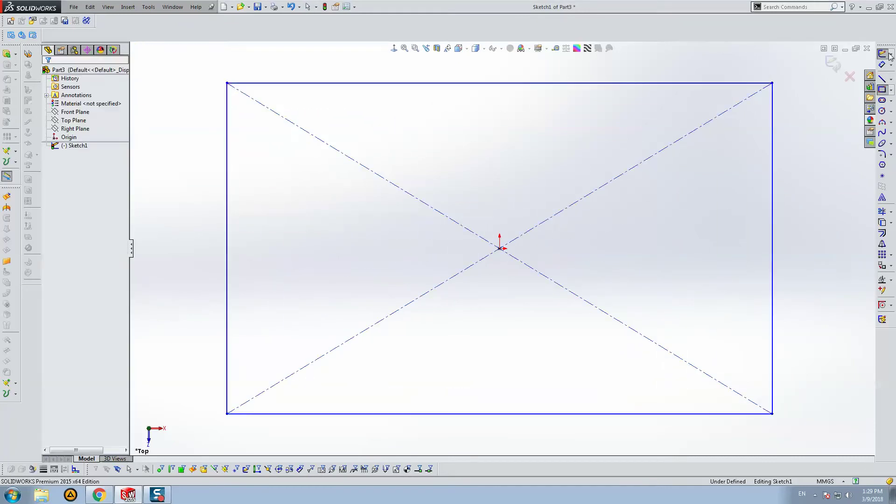
- Dimension the rectangle 280 × 170 mm and extrude it into a thin plate
scroll(499, 249, "up", 3)
left_click(466, 344)
left_click(466, 366)
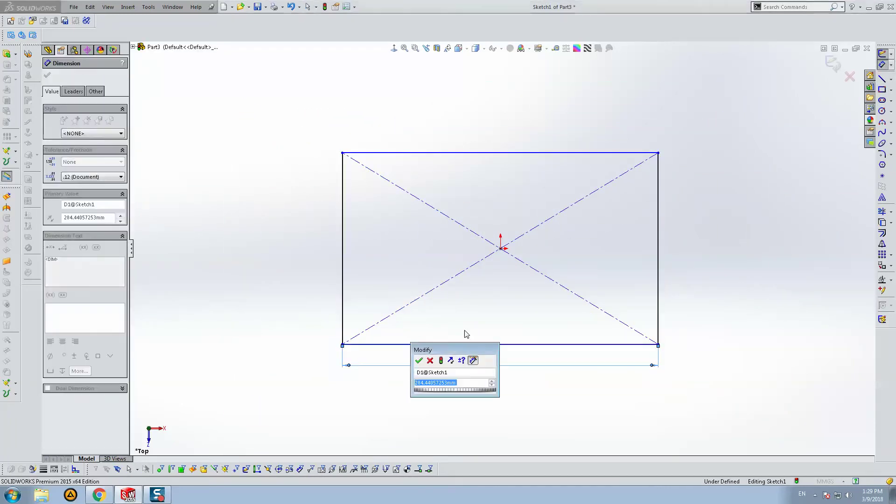
type("280")
key("Return")
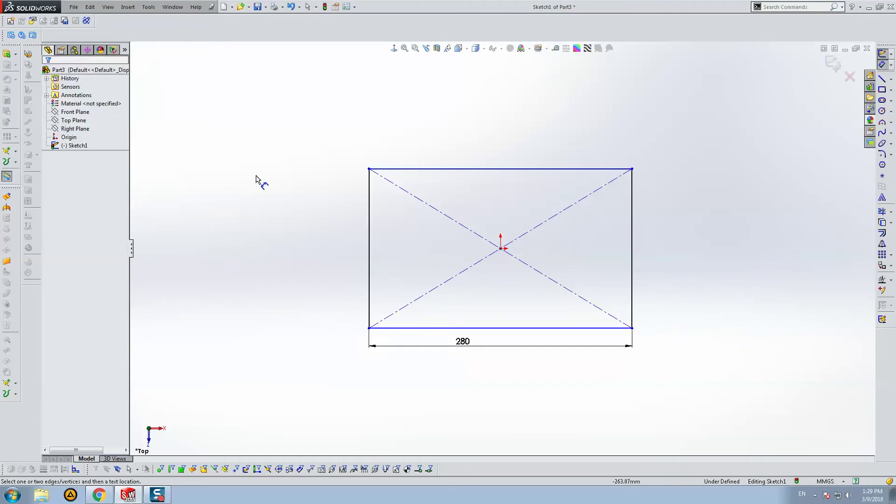
left_click(369, 199)
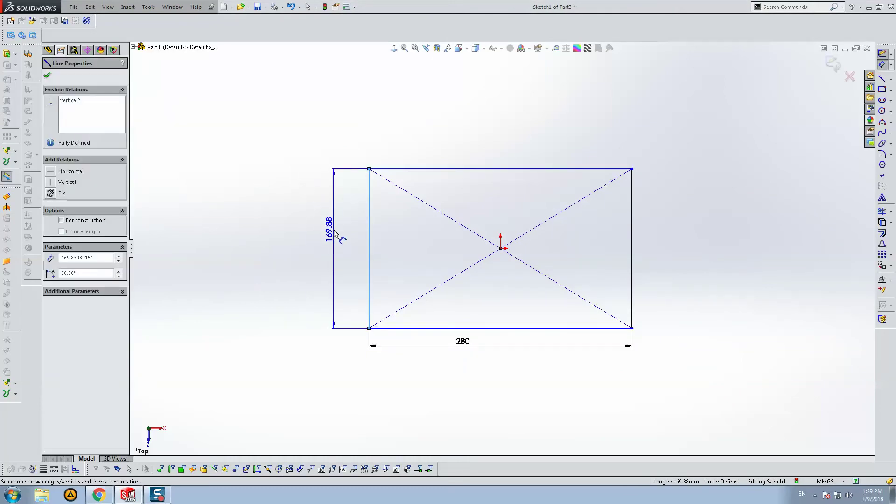
left_click(334, 233)
type("170")
key("Return")
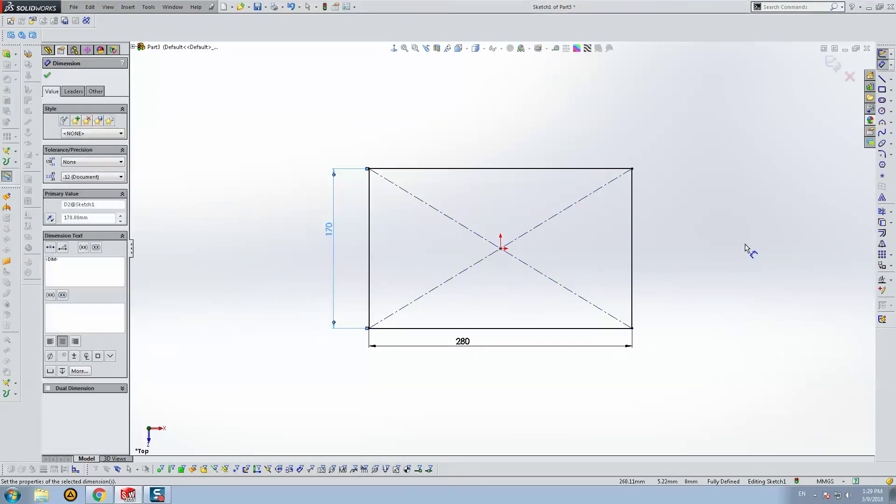
key("Escape")
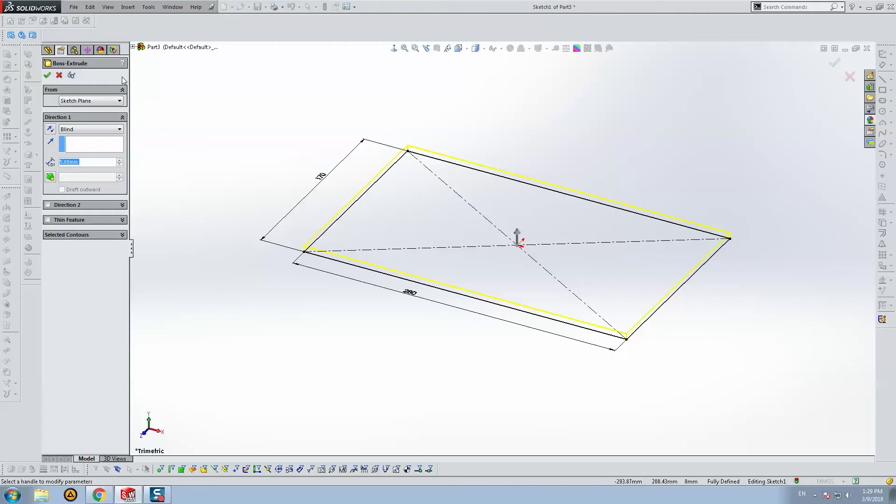
key("Return")
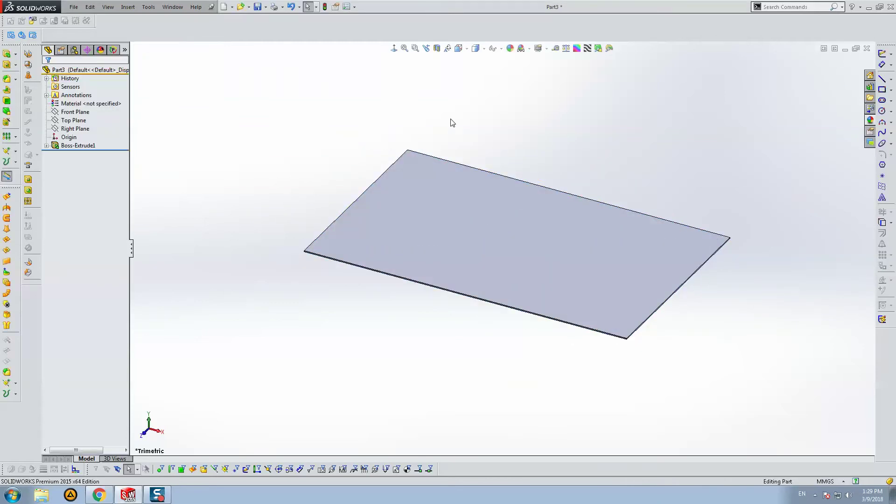
- Save the part and sketch a hexagon centred on the origin on the plate's top face
key("ctrl+s")
key("Return")
left_click(406, 180)
left_click(394, 48)
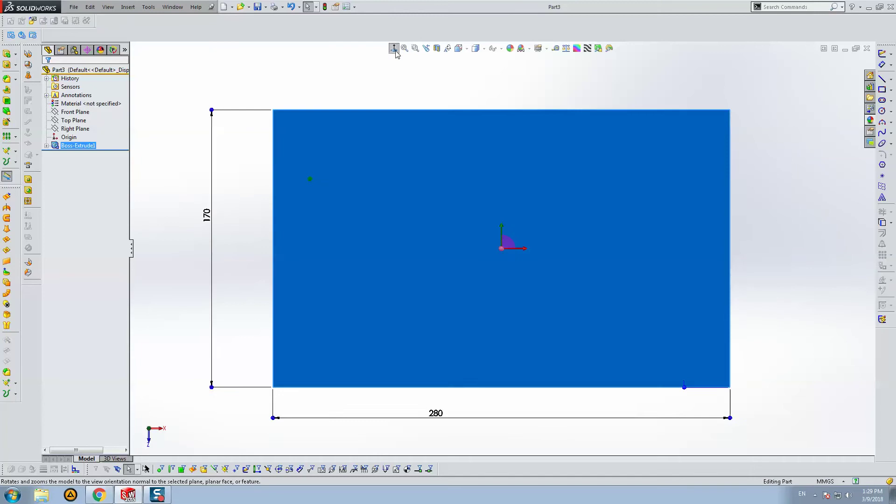
left_click(882, 166)
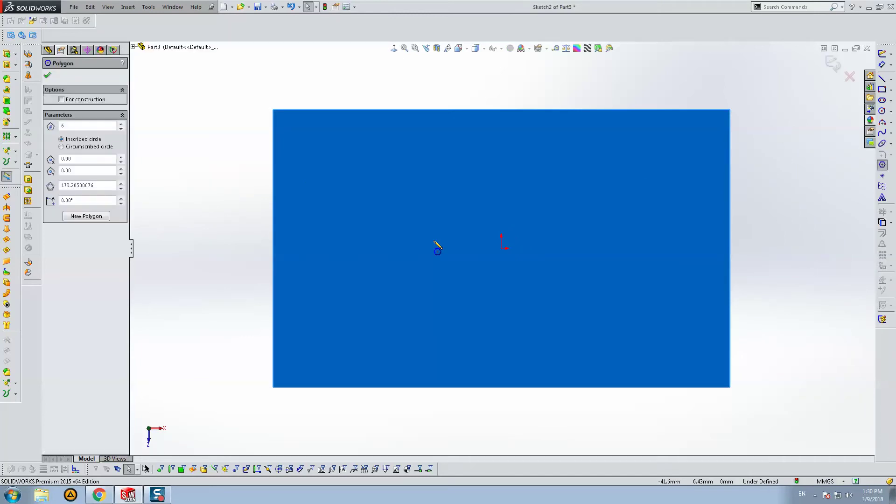
left_click(501, 248)
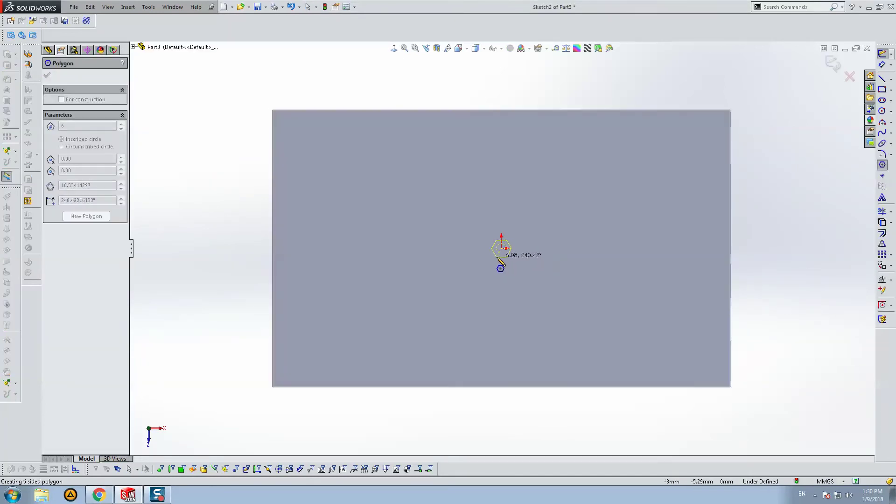
left_click(501, 261)
key("Escape")
- Constrain the hexagon's top edge to be horizontal
scroll(504, 245, "down", 5)
left_click(488, 232)
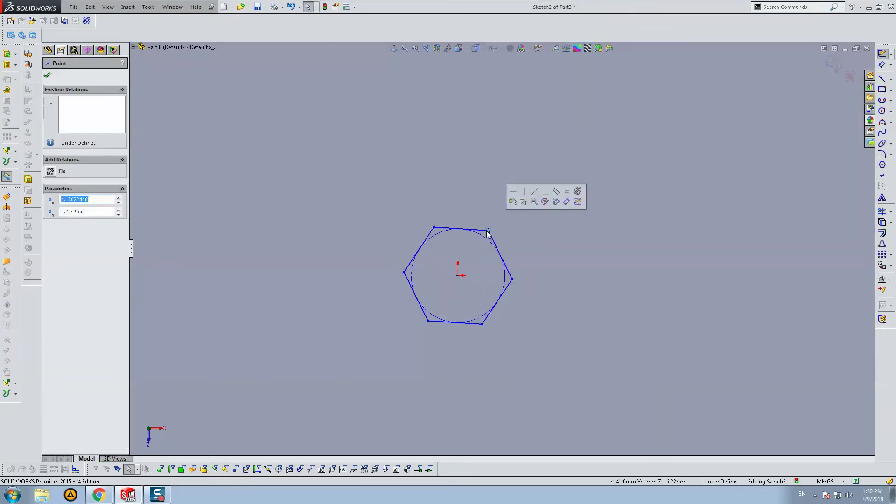
left_click(460, 228)
left_click(54, 171)
scroll(502, 249, "up", 3)
left_click(481, 193)
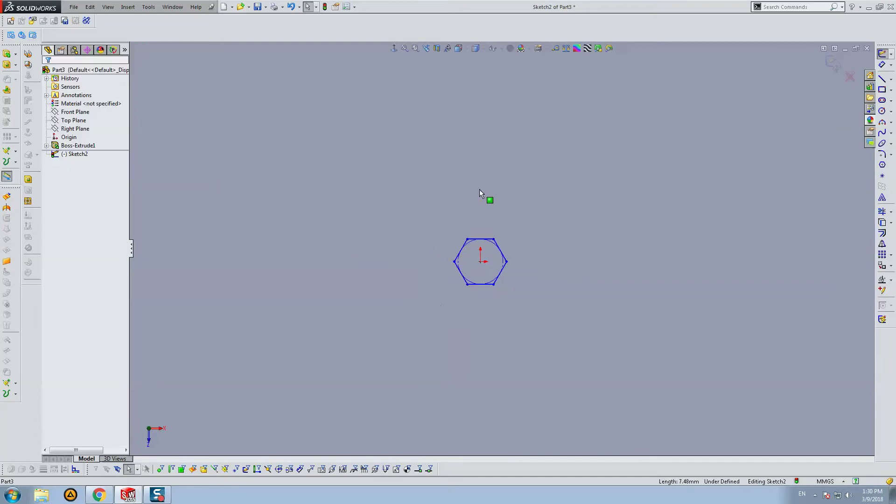
- Dimension the hexagon 12 mm across flats
left_click(882, 65)
left_click(481, 239)
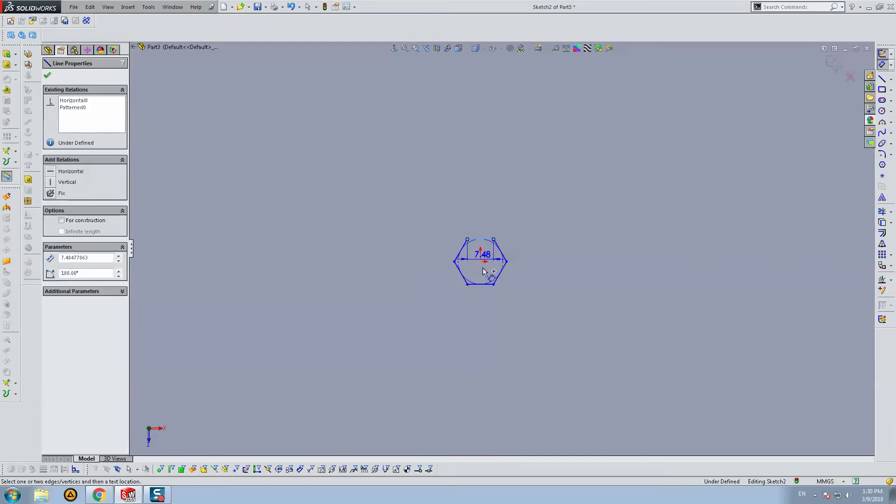
left_click(488, 285)
left_click(554, 269)
type("12")
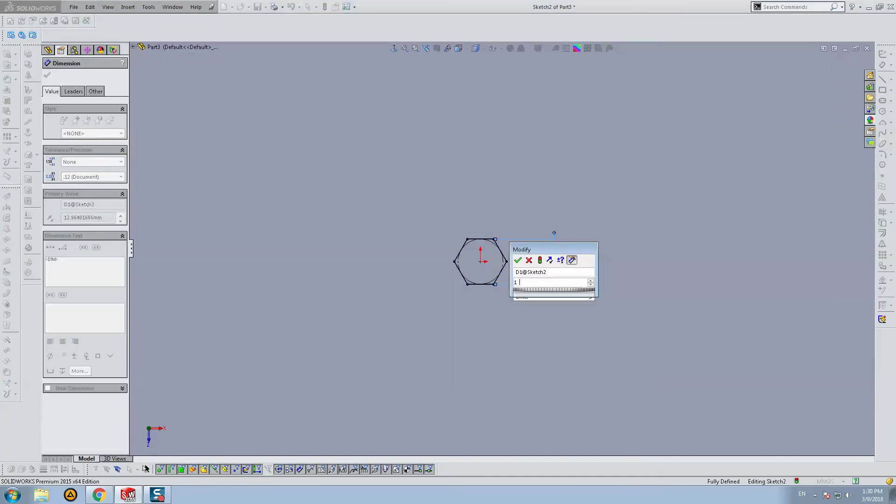
key("Return")
- Extrude the hexagon 2 mm as a separate body, unmerged, and orbit to inspect it
scroll(542, 271, "up", 4)
scroll(490, 262, "down", 3)
scroll(489, 259, "down", 2)
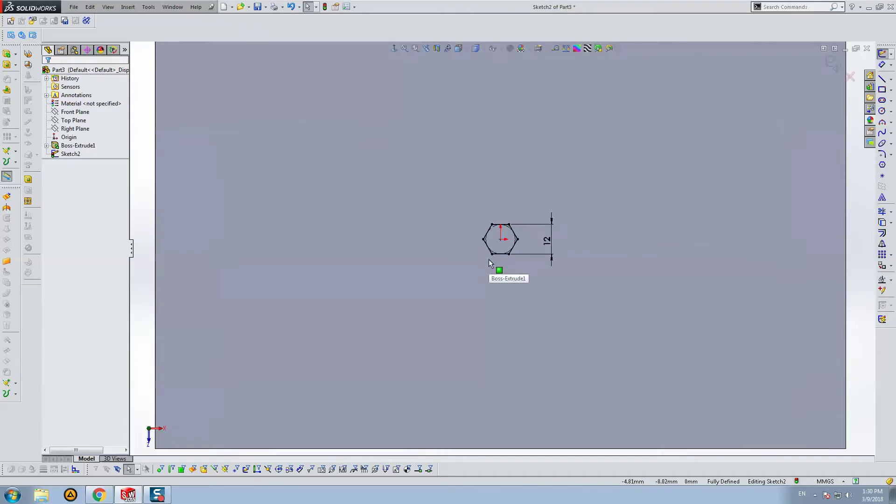
scroll(489, 259, "up", 5)
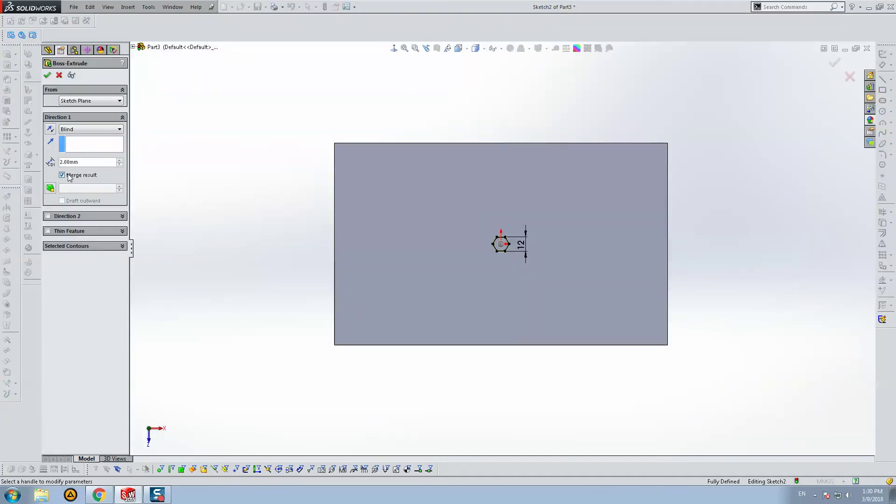
key("Return")
scroll(498, 257, "down", 3)
middle_click_drag(498, 257, 393, 127)
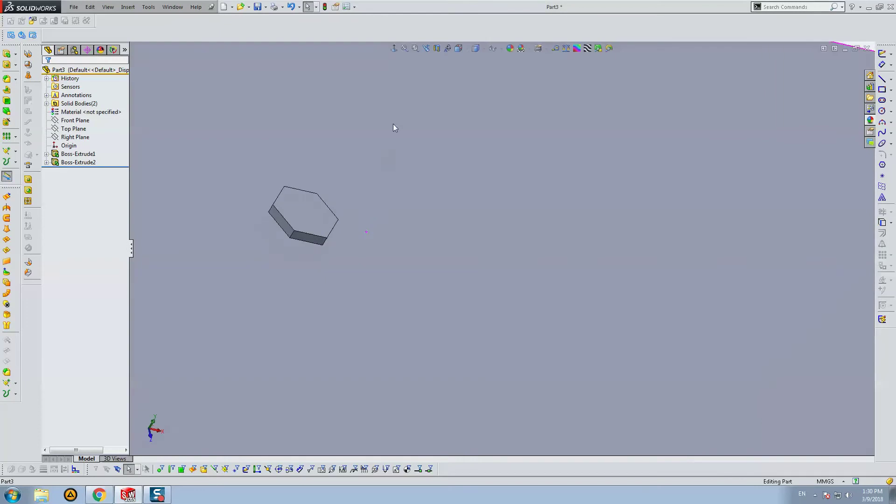
- Fillet the hexagon's connected vertical corner edges at 5 mm
left_click(7, 80)
scroll(354, 247, "down", 3)
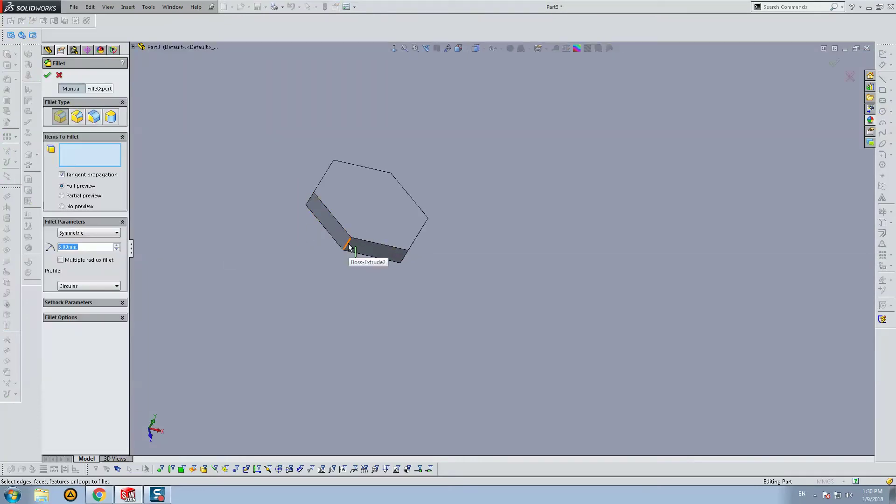
left_click(349, 246)
key("Escape")
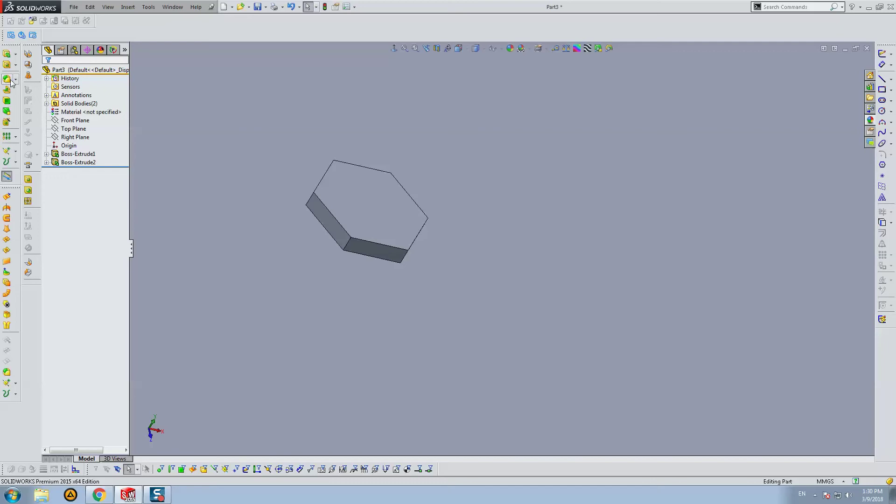
left_click(6, 80)
left_click(348, 247)
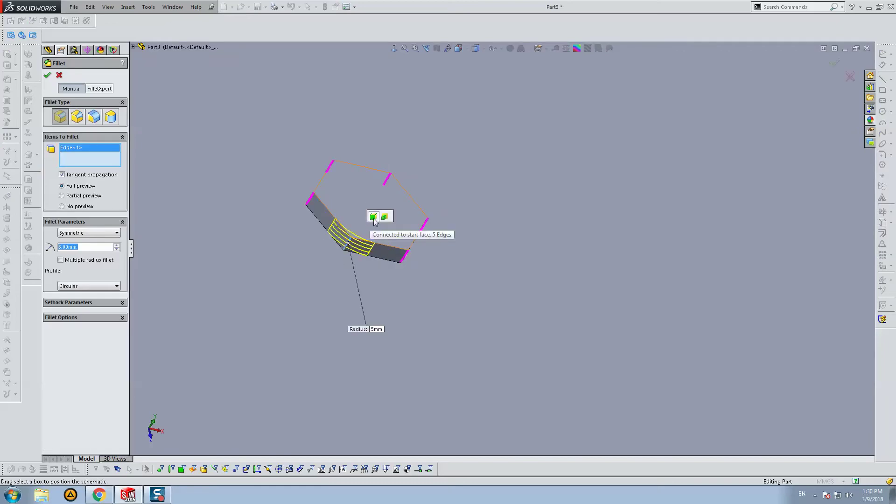
left_click(379, 215)
key("Return")
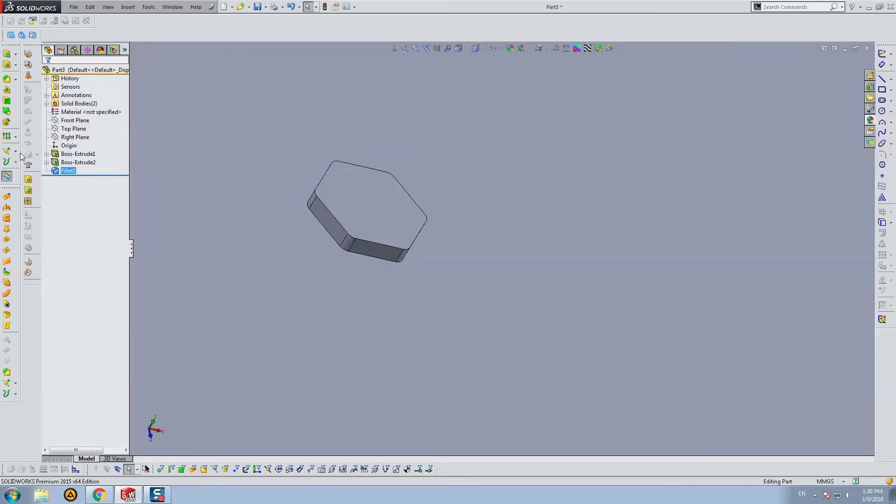
- Fillet the hexagon's top-face edges at 1 mm and fit the plate in view
left_click(6, 78)
left_click(360, 192)
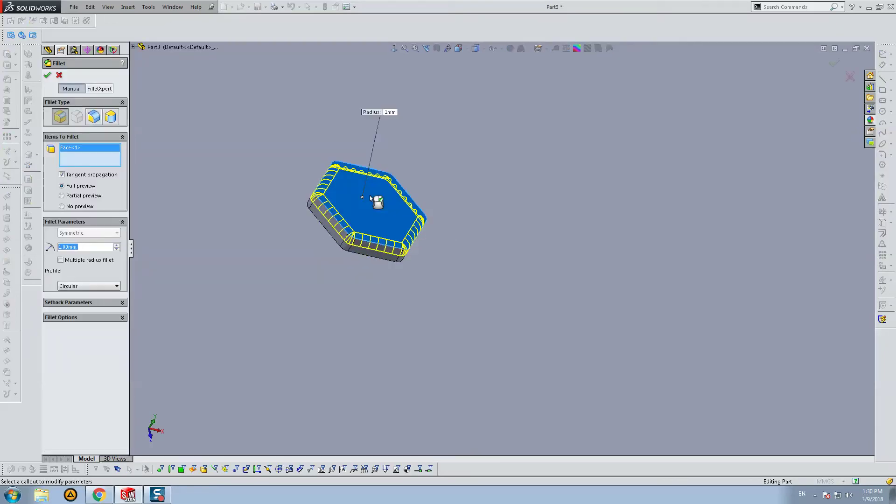
right_click(413, 188)
key("f")
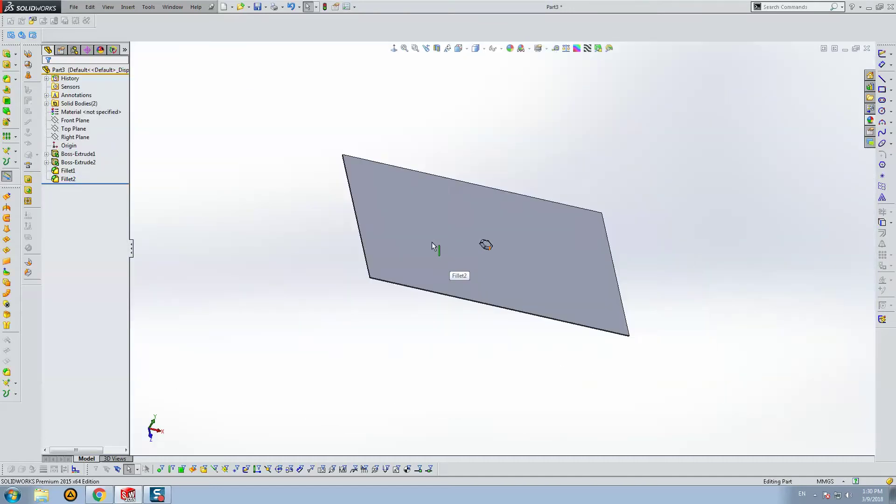
scroll(537, 196, "down", 3)
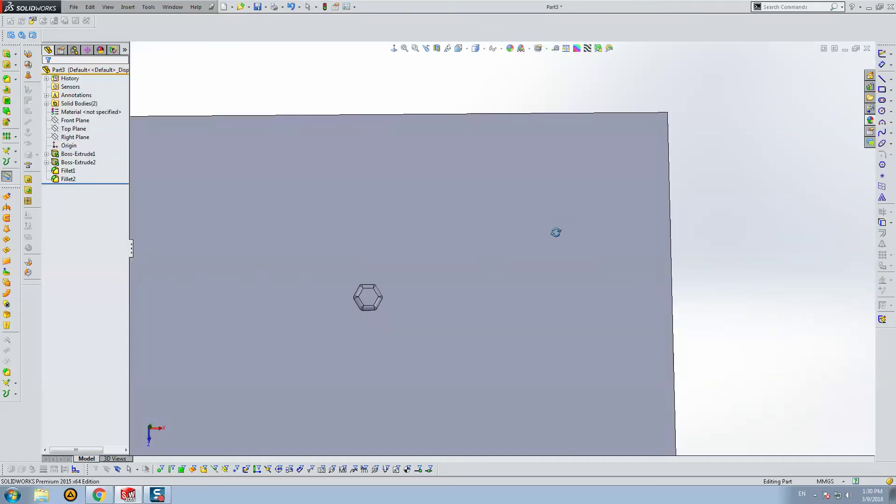
- Start a Fill Pattern of the hexagon body bounded by the plate's top face
left_click(16, 137)
left_click(51, 201)
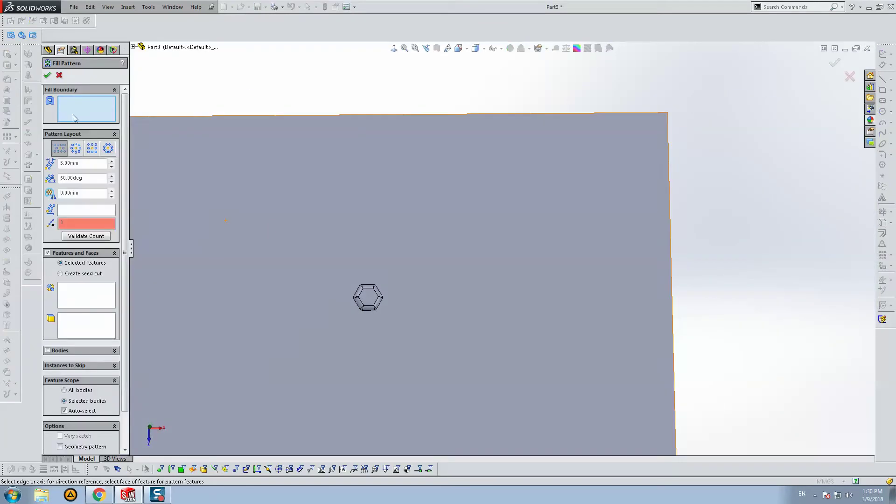
left_click(52, 350)
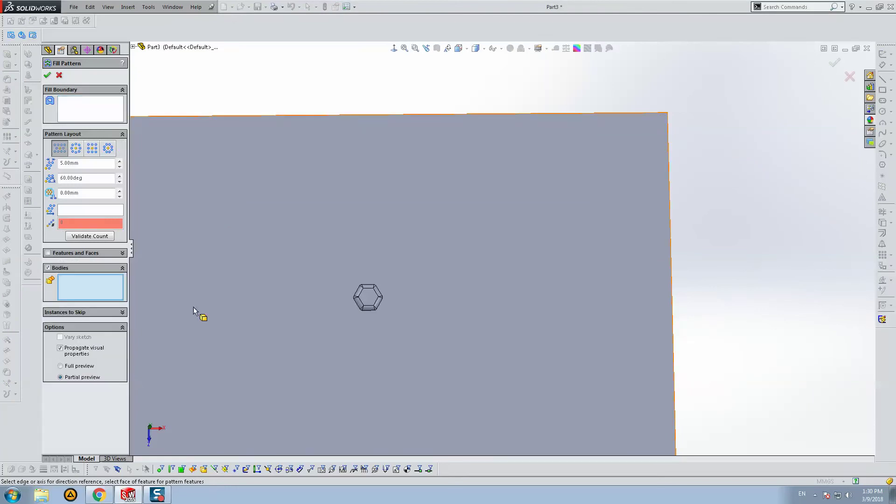
left_click(377, 296)
left_click(75, 112)
left_click(382, 207)
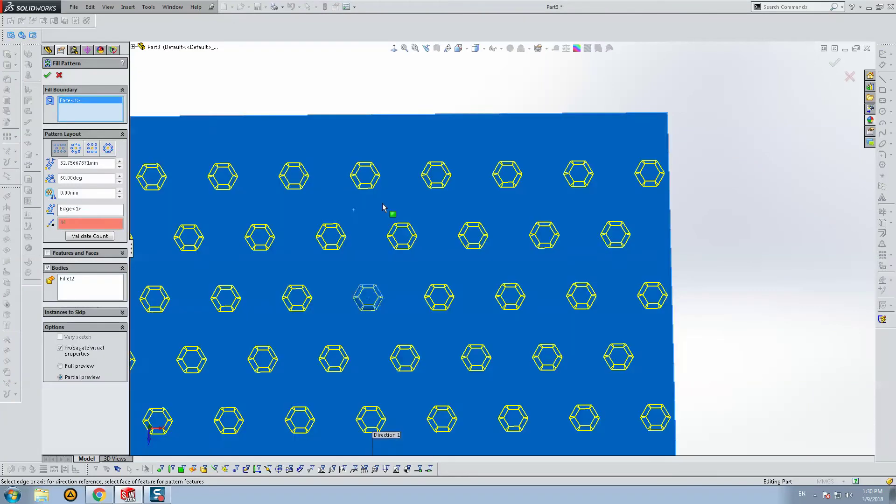
key("z")
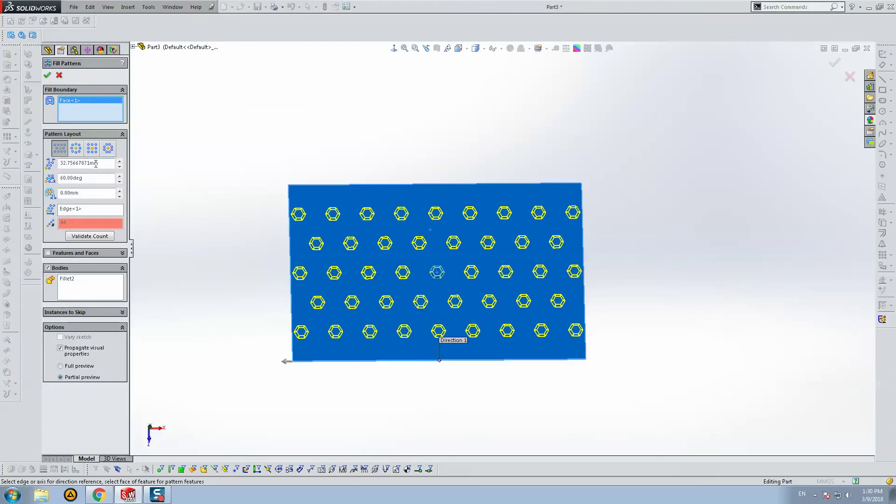
- Try circular and polygon layouts, then set the perforation spacing to 13 mm
left_click(76, 149)
left_click(92, 149)
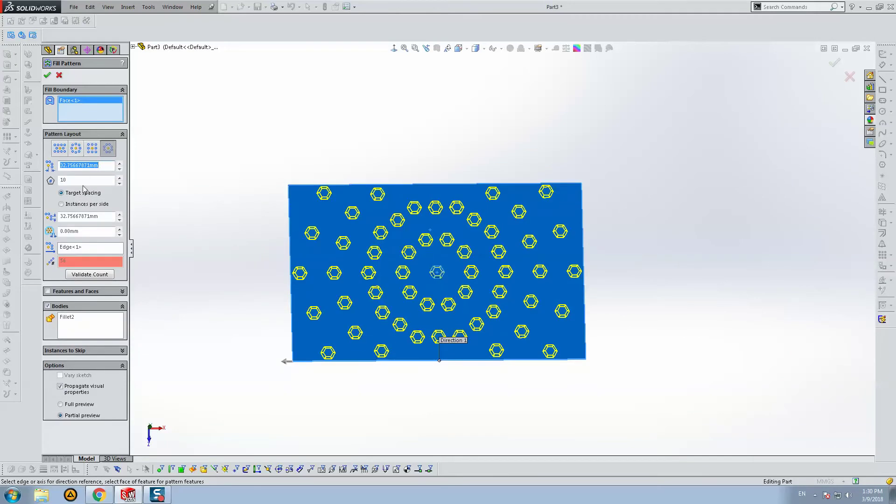
type("12")
key("Return")
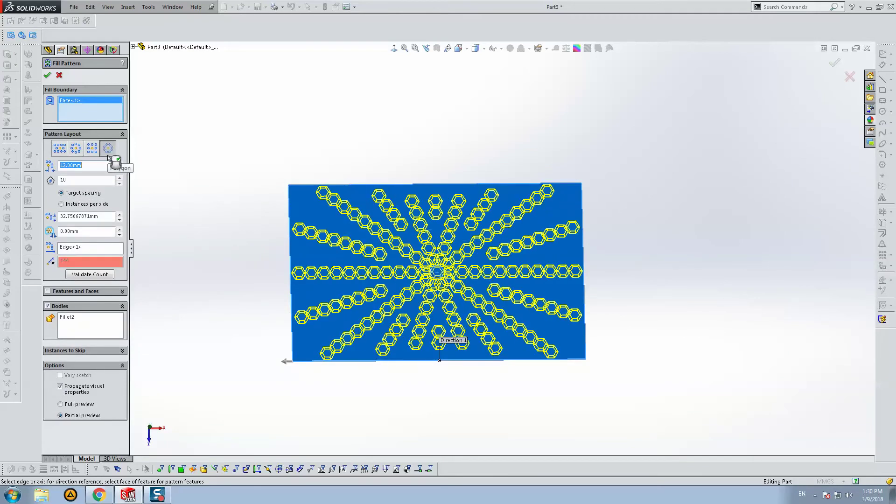
left_click(60, 148)
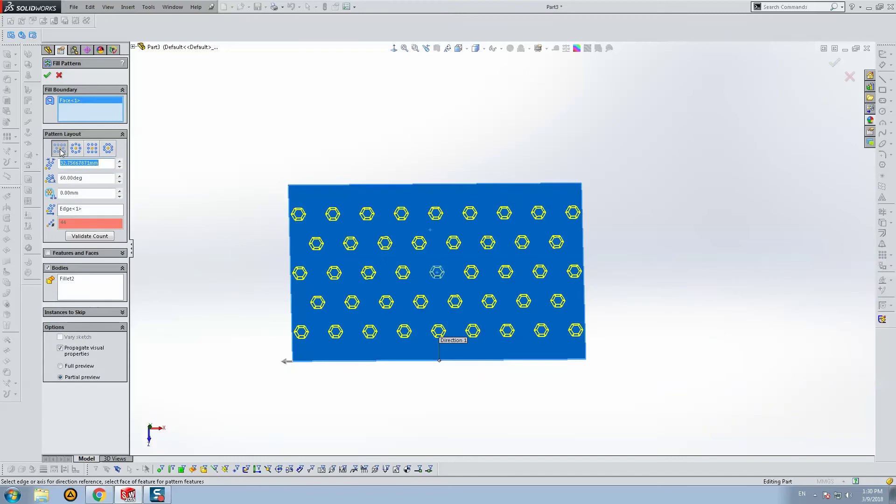
type("12")
key("Return")
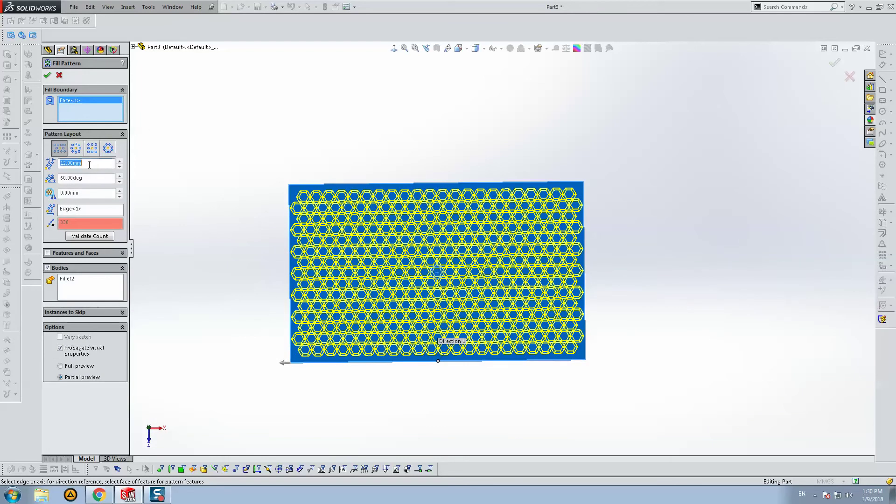
type("5")
key("Return")
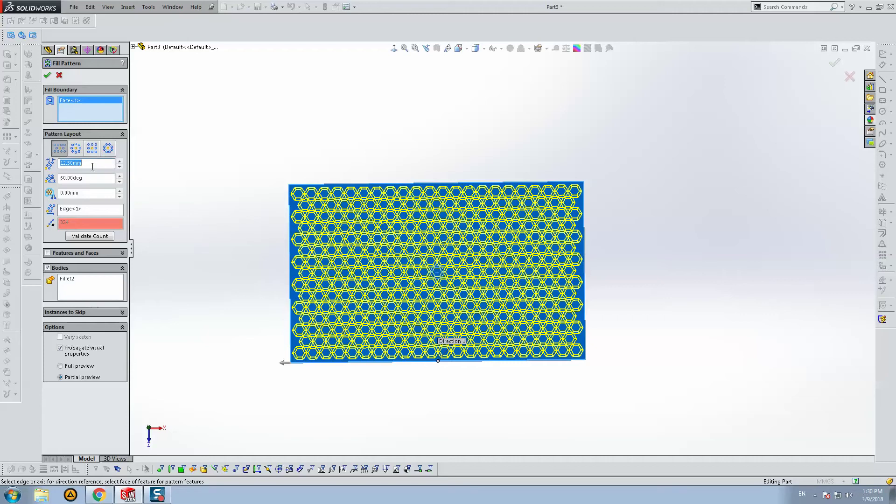
type("13")
key("Return")
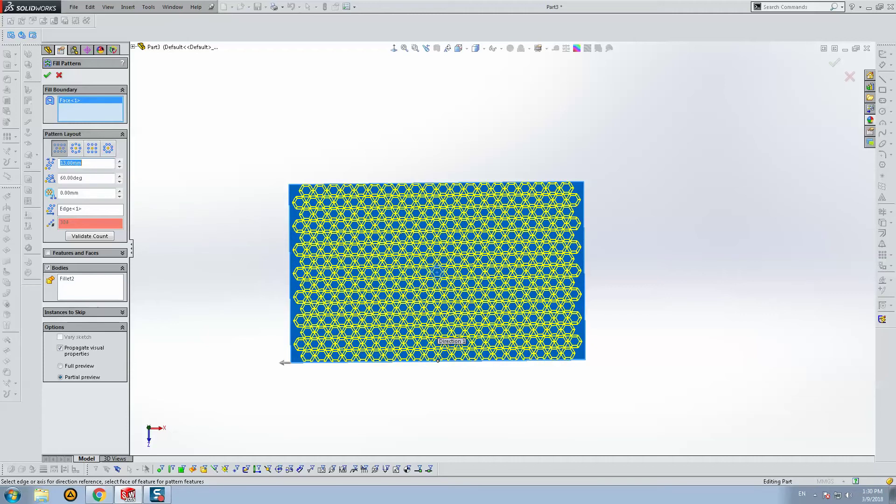
- Preview circular and square layouts, keep perforation at 60°, and accept the fill pattern
scroll(458, 206, "down", 3)
scroll(455, 217, "down", 2)
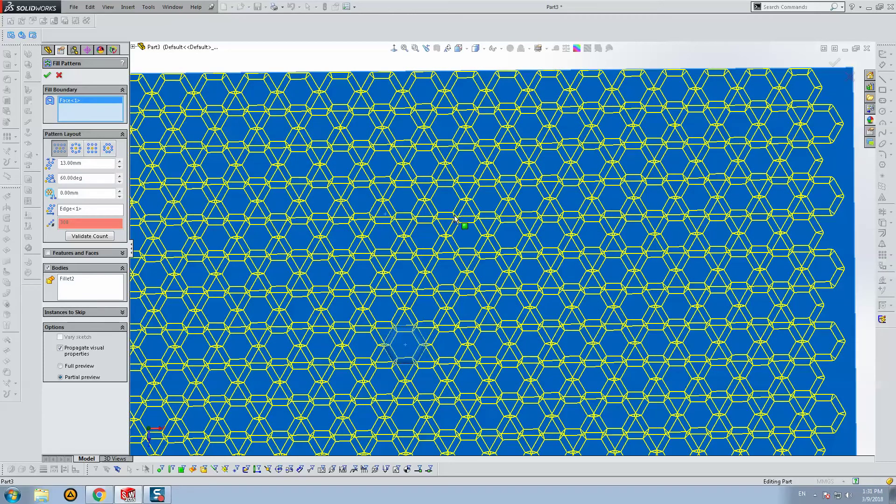
left_click(77, 149)
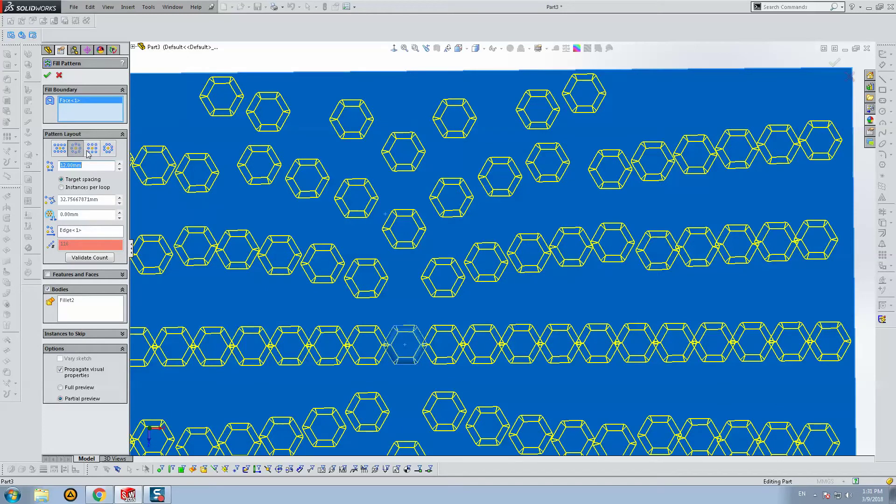
left_click(96, 153)
left_click(65, 150)
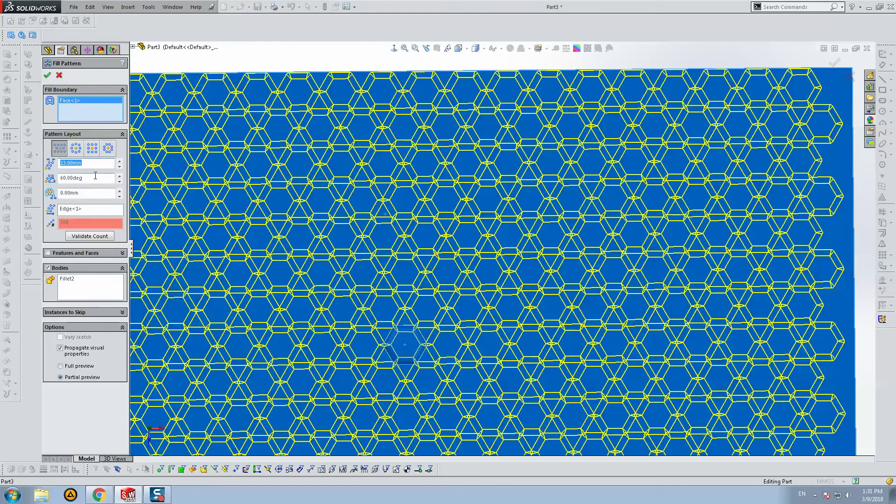
type("45")
key("Return")
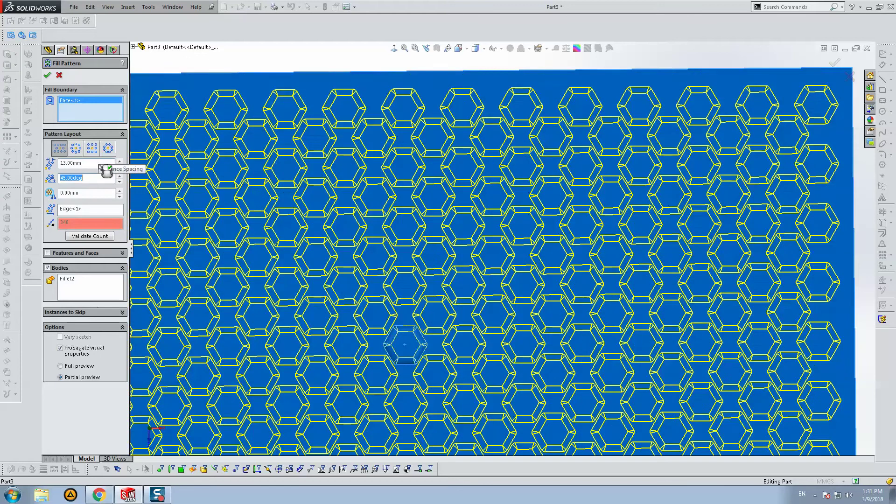
type("0")
key("Return")
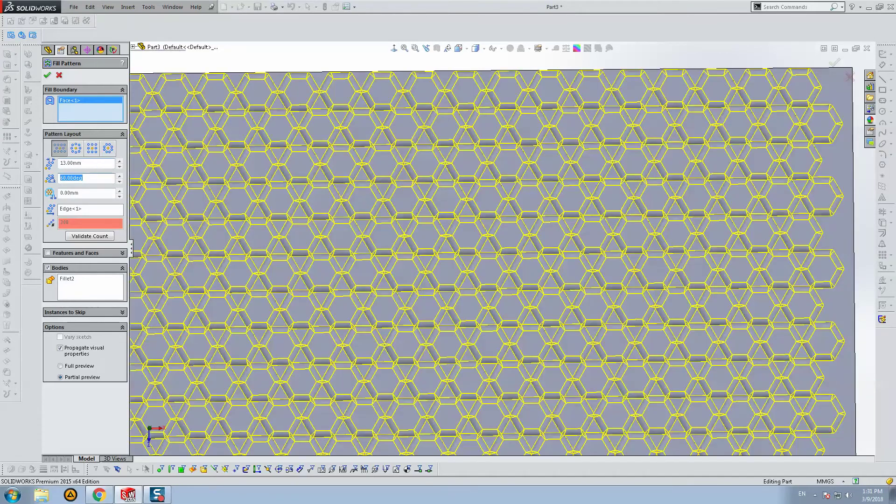
key("Return")
- Inspect the hexagon sketch's top-edge relations, including the Patterned0 relation
key("f")
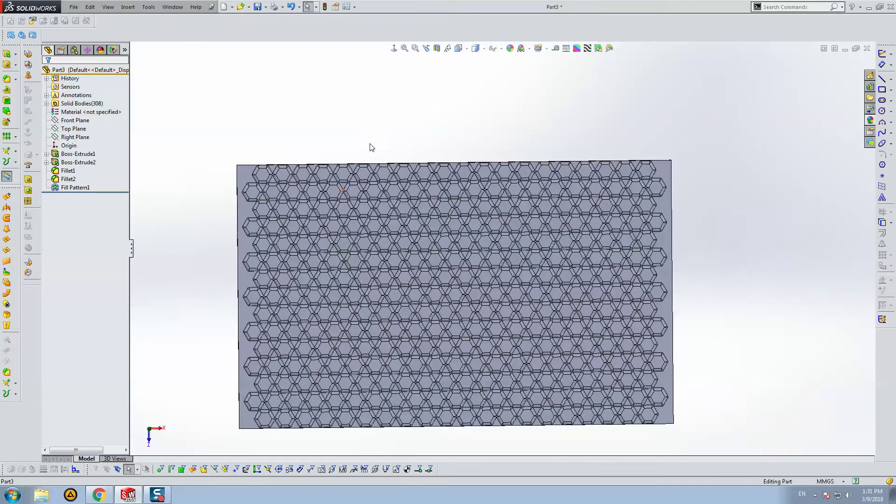
key("ctrl+1")
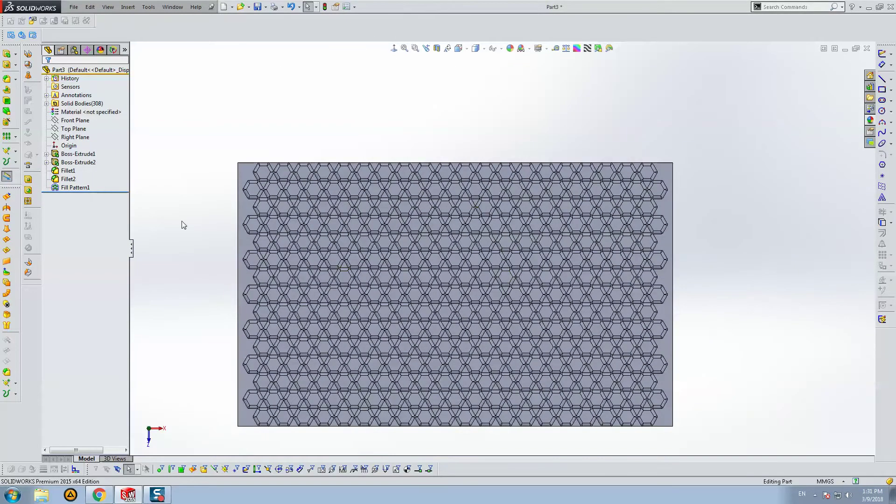
left_click(456, 293)
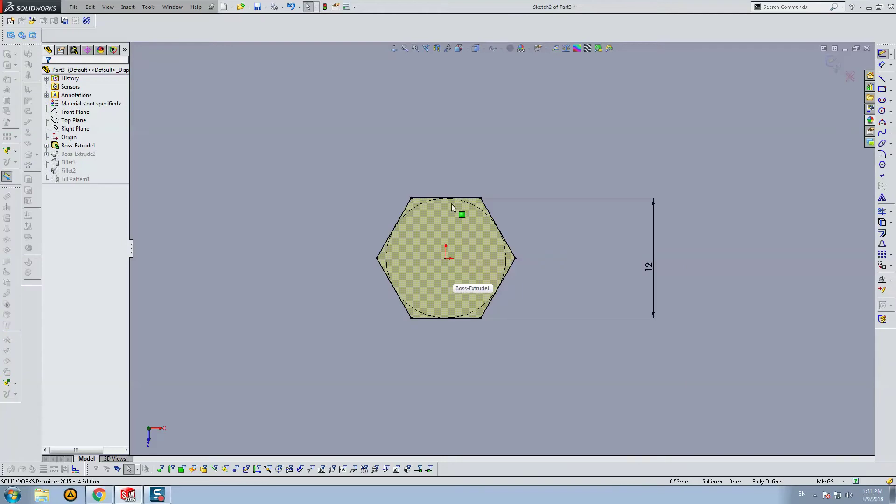
left_click(452, 202)
left_click(78, 107)
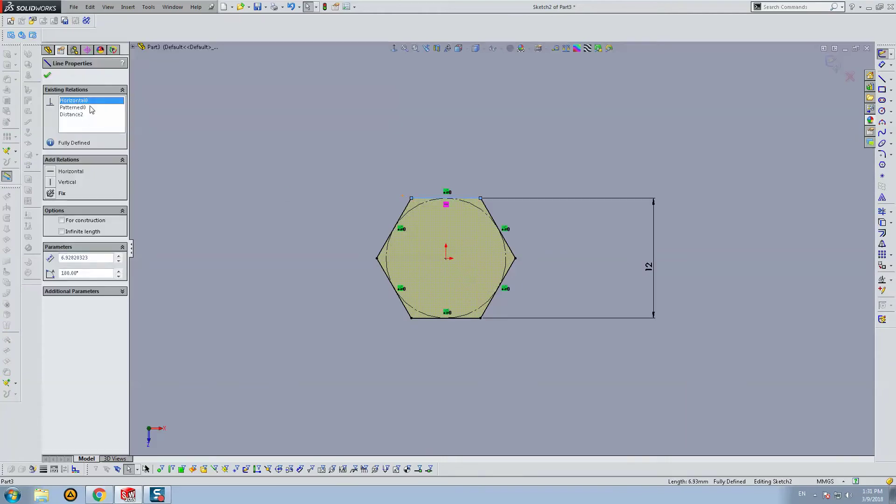
left_click(472, 152)
left_click(421, 201)
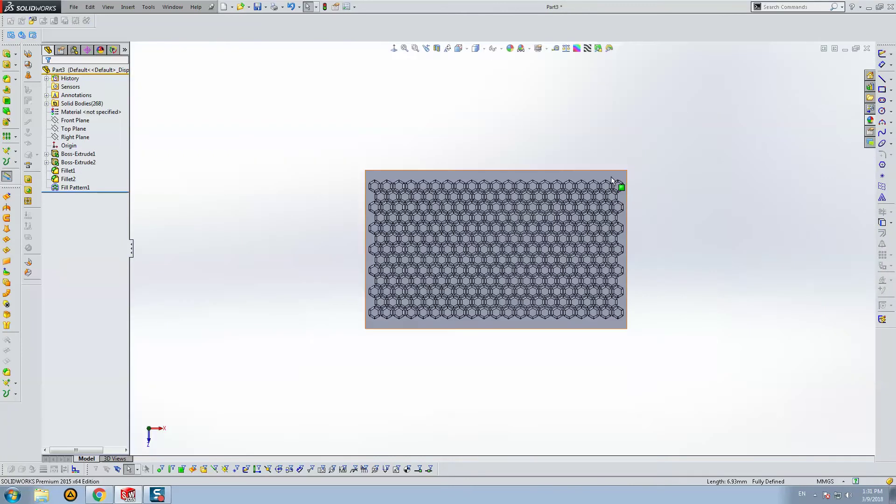
- Change Fill Pattern1 spacing to 14 mm and orbit to view the separated bosses
scroll(564, 195, "down", 3)
middle_click_drag(205, 264, 218, 236, "ctrl")
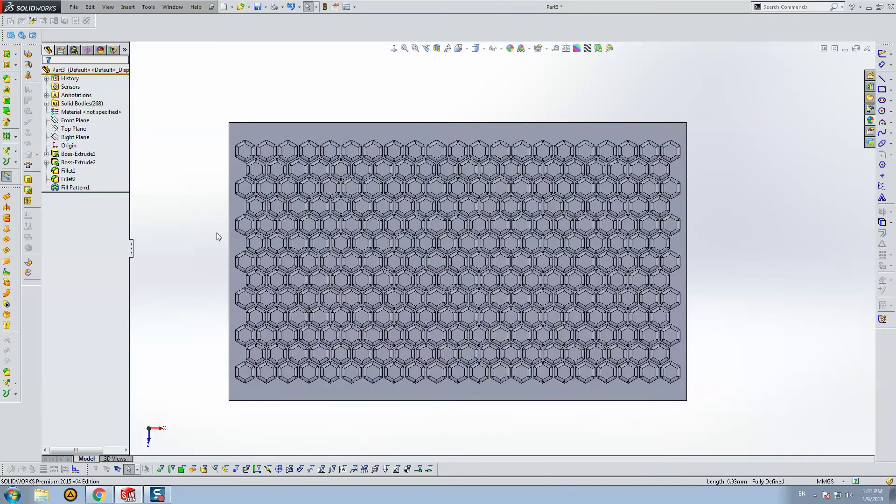
left_click(77, 188)
left_click(75, 164)
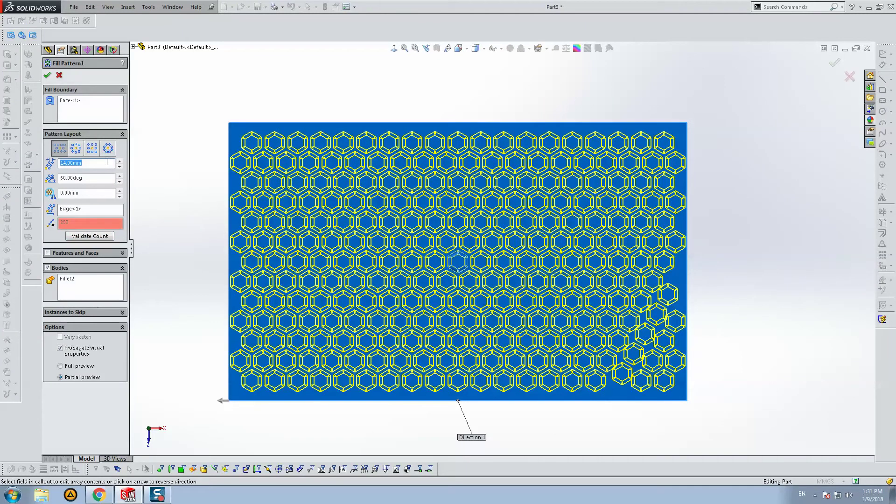
key("Return")
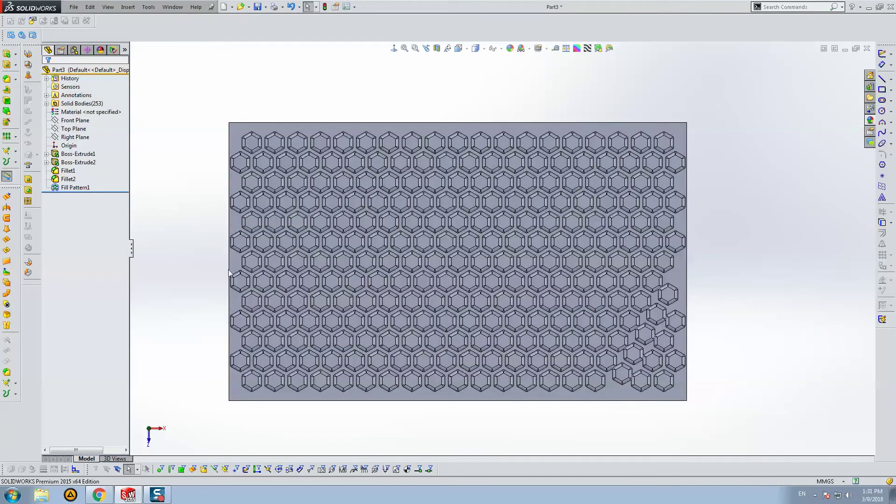
middle_click_drag(230, 273, 196, 242)
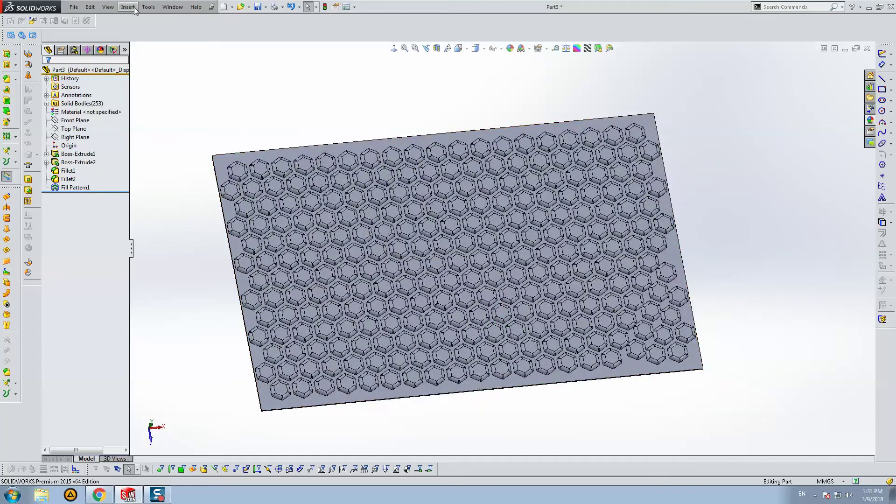
- Add the plate and every hexagon body together with Combine into Combine1
left_click(135, 9)
left_click(337, 189)
left_click_drag(274, 117, 789, 380)
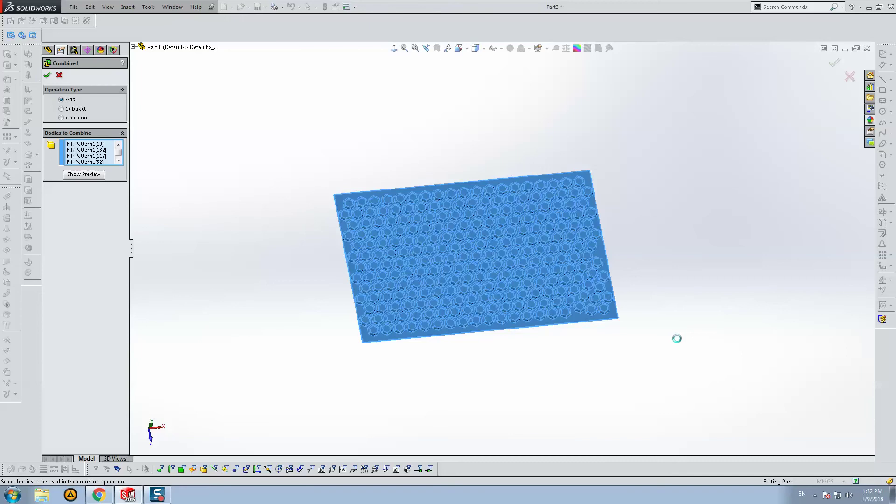
key("Return")
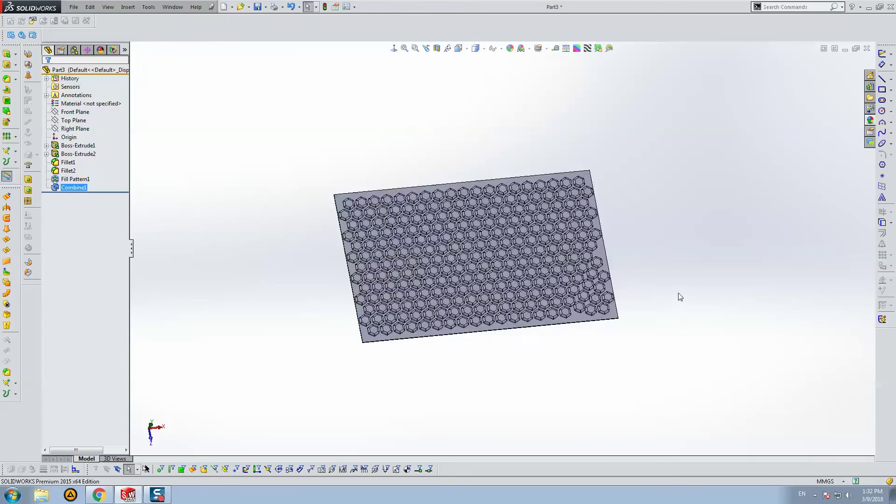
- Apply a darker gradient background scene to the viewport
middle_click_drag(703, 364, 721, 190)
scroll(486, 228, "down", 3)
scroll(486, 229, "down", 2)
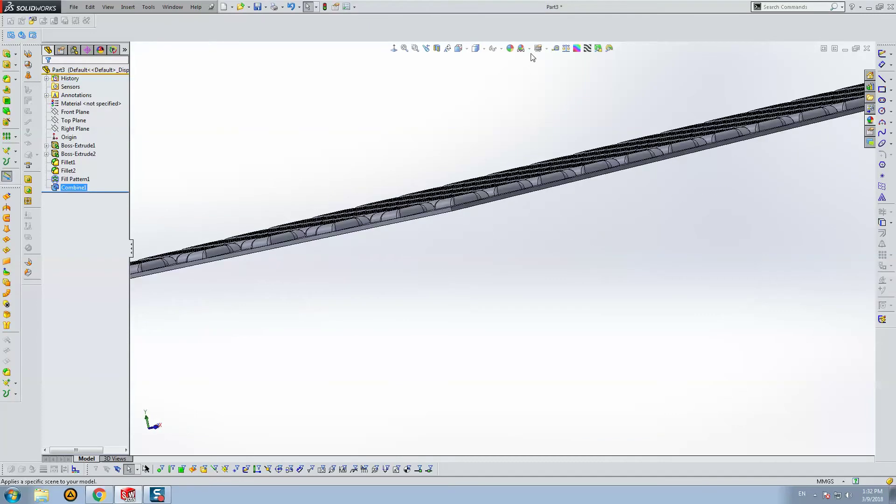
left_click(529, 49)
left_click(542, 97)
- Start a new sketch on the plate's front side face
middle_click_drag(500, 194, 481, 215)
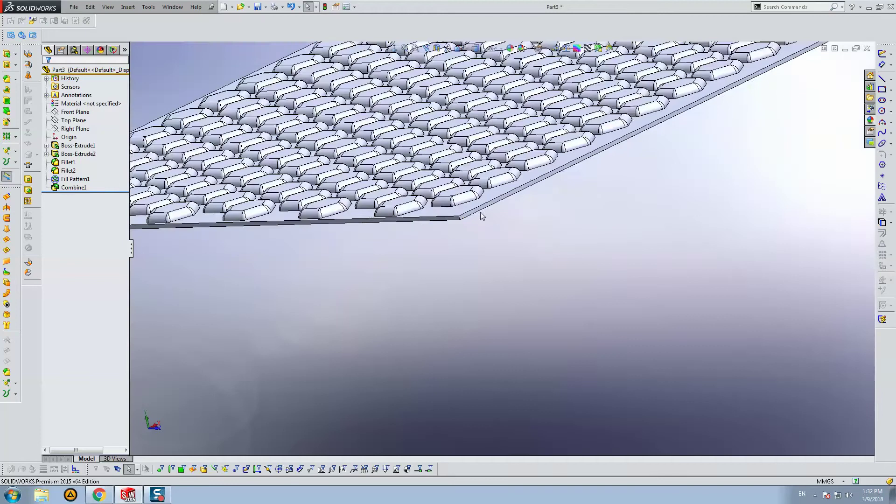
scroll(460, 220, "down", 3)
left_click(459, 220)
left_click(887, 57)
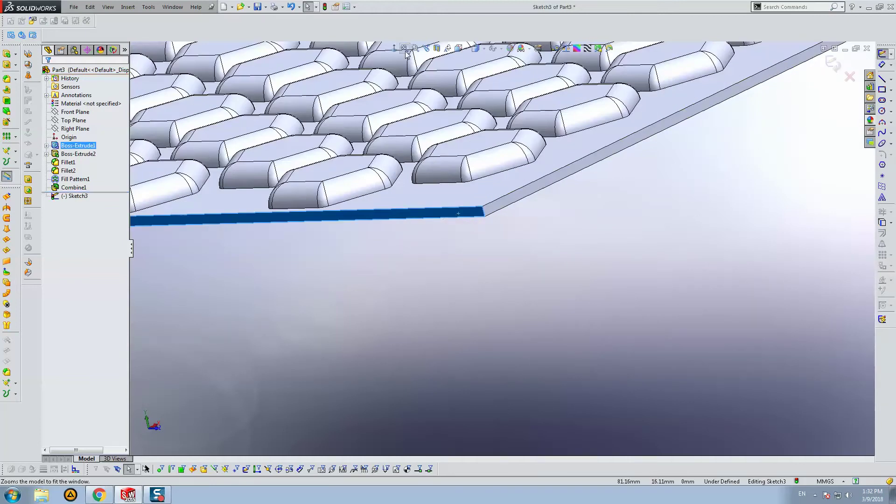
- Draw an S-shaped spline from the plate's left end to its right end, dipping below the plate
left_click(883, 132)
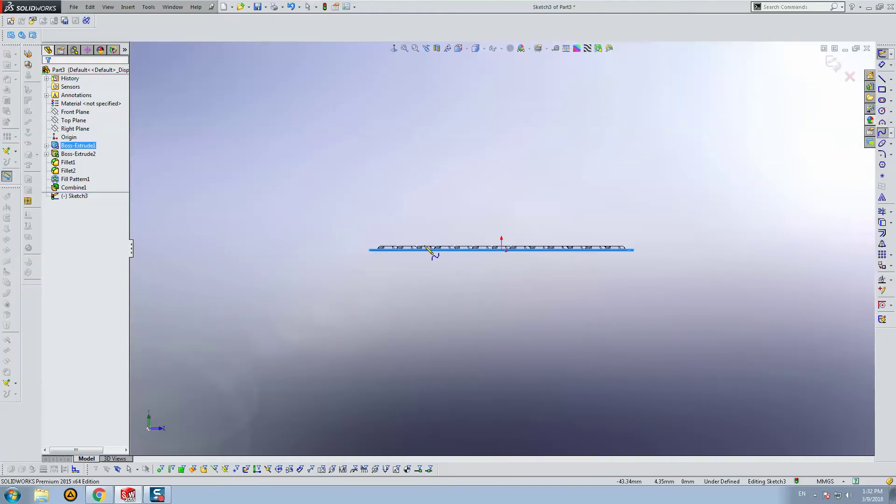
scroll(374, 250, "down", 4)
left_click(362, 252)
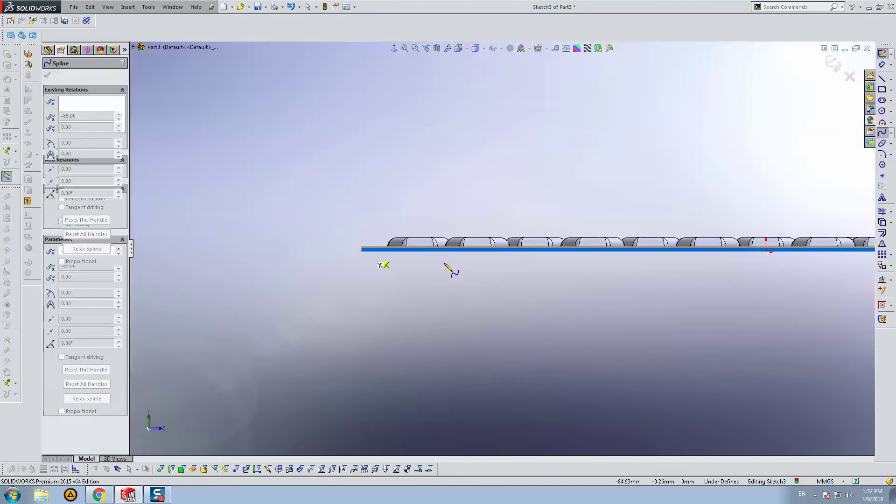
left_click(465, 258)
left_click(669, 371)
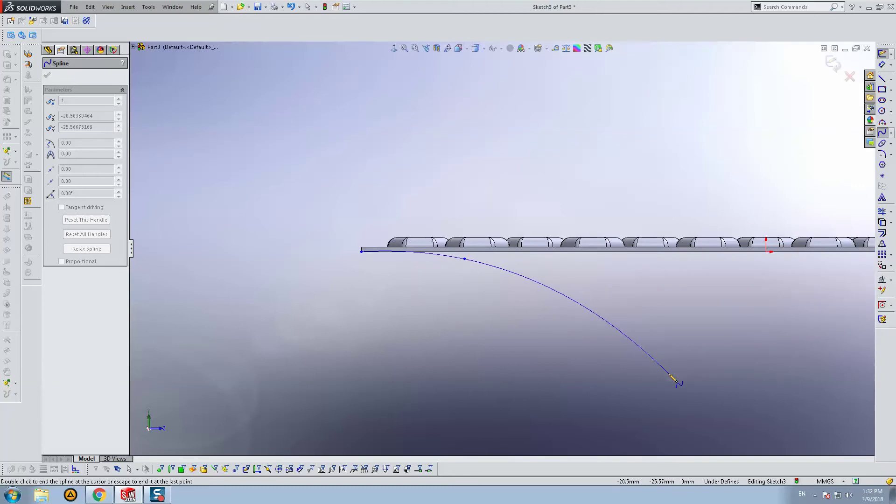
scroll(691, 364, "up", 1)
scroll(560, 336, "up", 2)
left_click(479, 271)
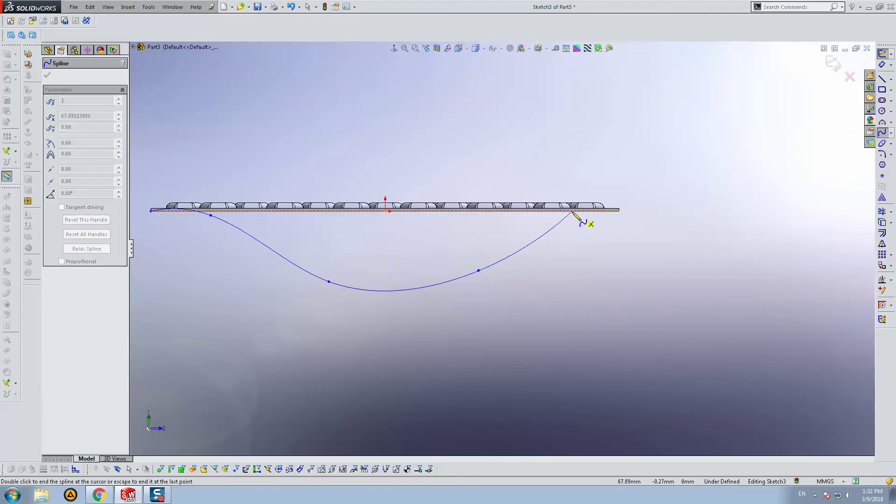
left_click(553, 188)
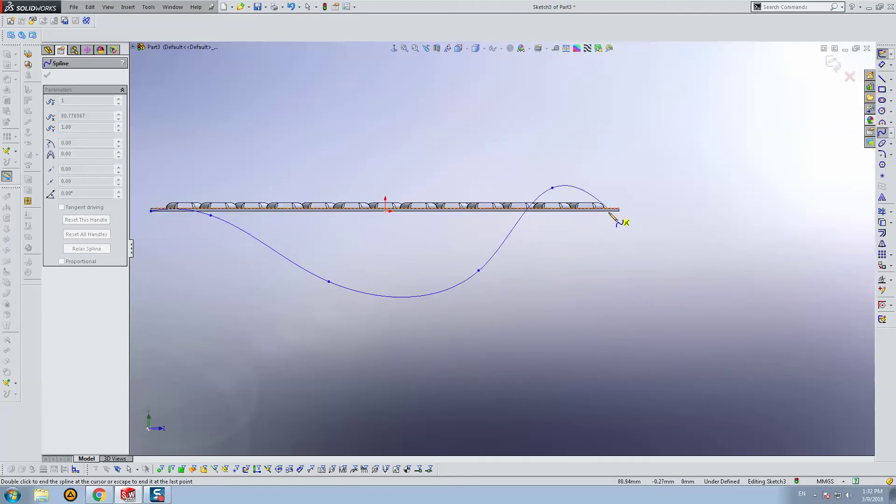
left_click(620, 211)
key("Escape")
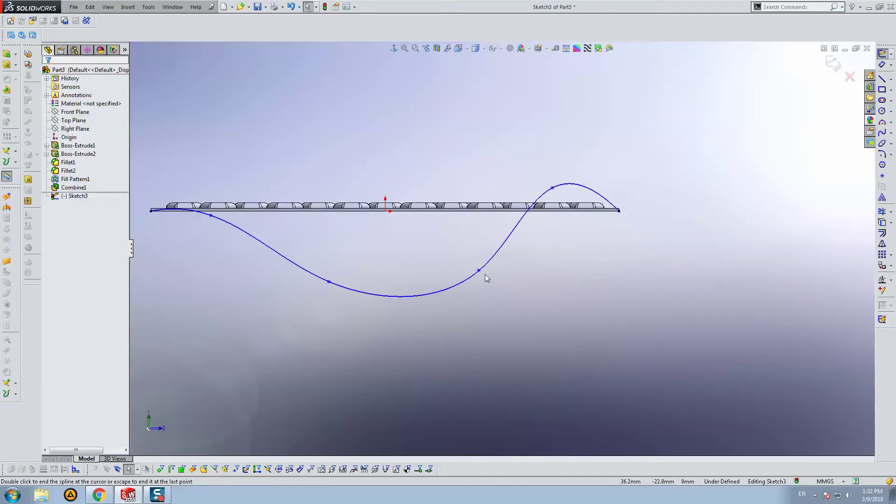
- Drag spline points to smooth the wave, then exit Sketch3
left_click_drag(478, 270, 425, 277)
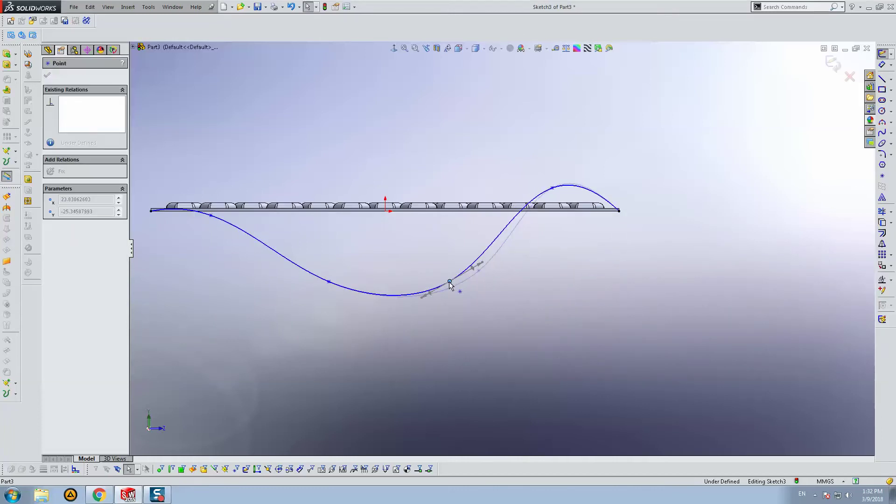
left_click(328, 214)
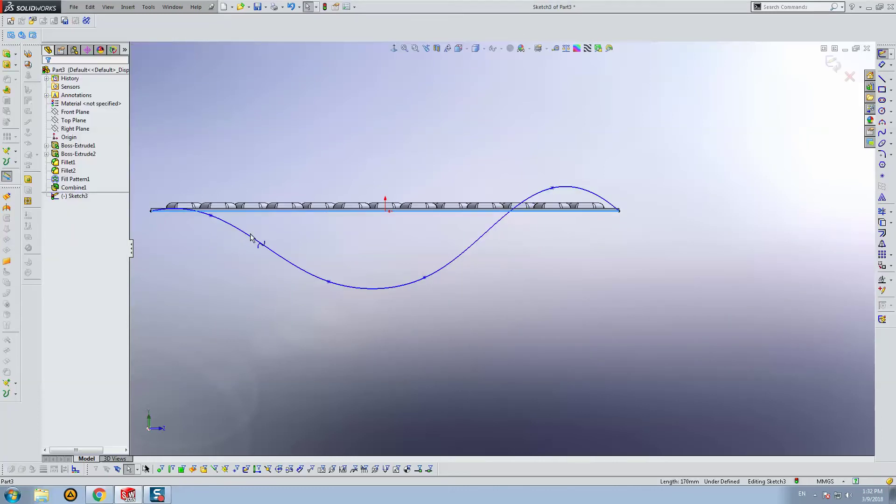
left_click(351, 289)
left_click(337, 250)
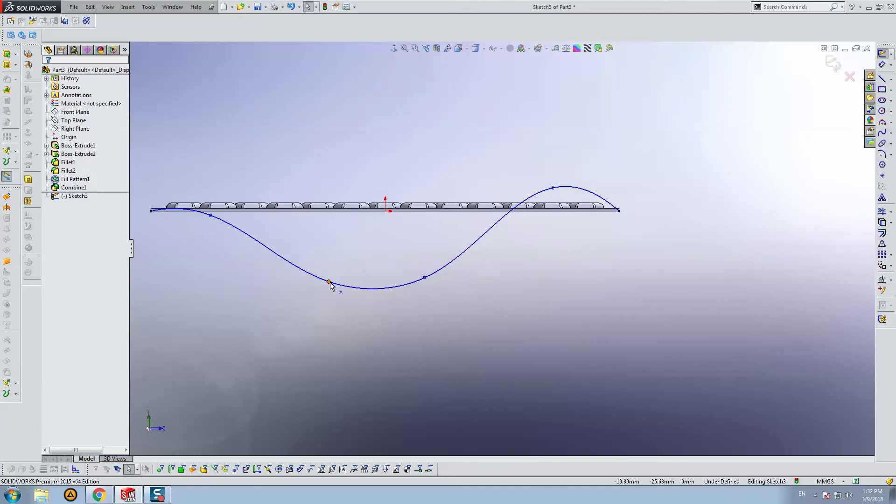
left_click_drag(328, 281, 326, 269)
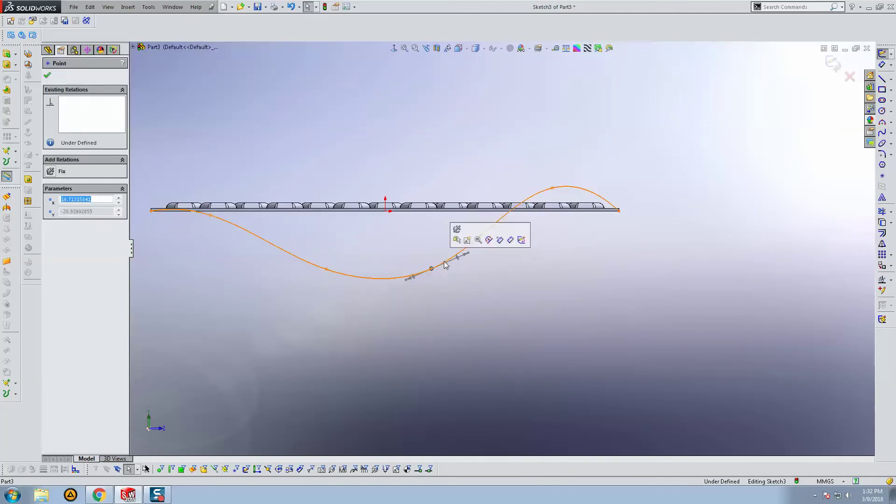
left_click(833, 64)
left_click(668, 210)
middle_click_drag(667, 210, 462, 246)
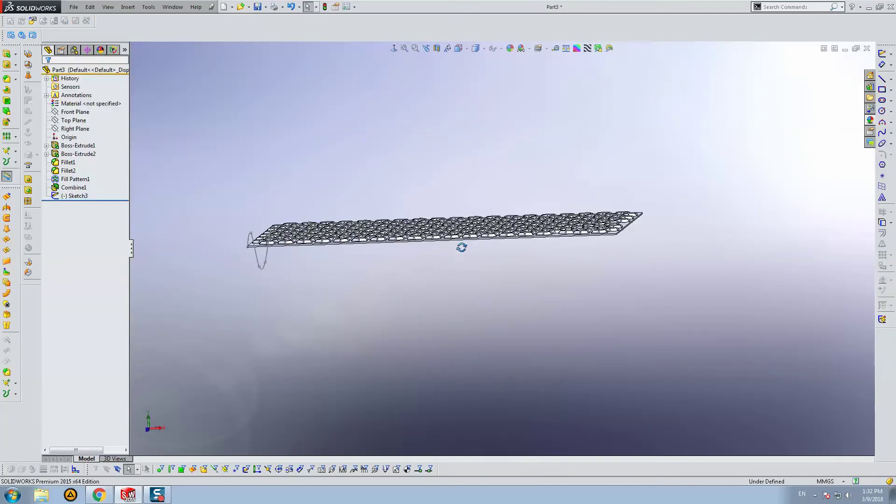
scroll(435, 253, "down", 3)
scroll(480, 232, "down", 2)
- Sketch a second wavy spline on the side face from the plate's right end to its left end
left_click(480, 231)
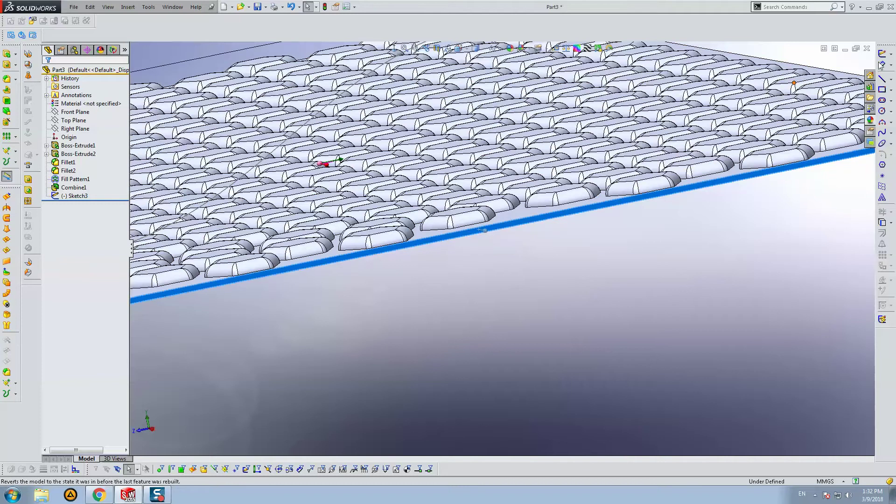
left_click(321, 164)
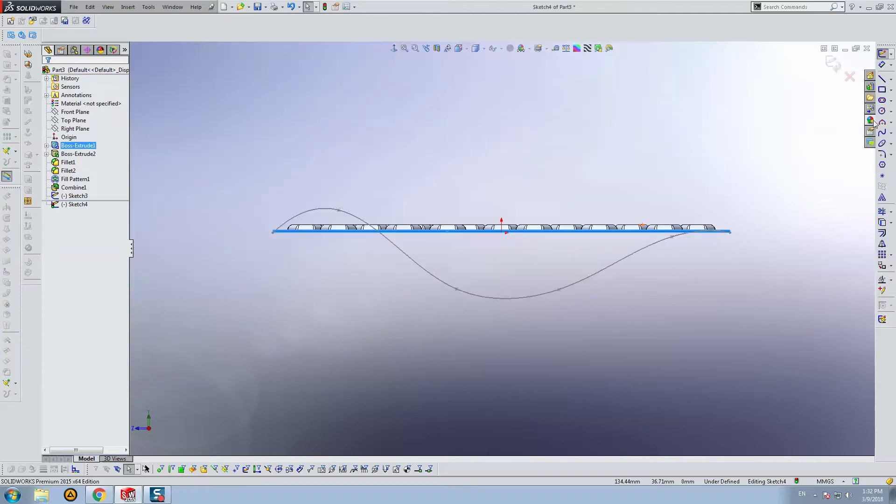
left_click(882, 133)
scroll(717, 249, "down", 3)
left_click(715, 217)
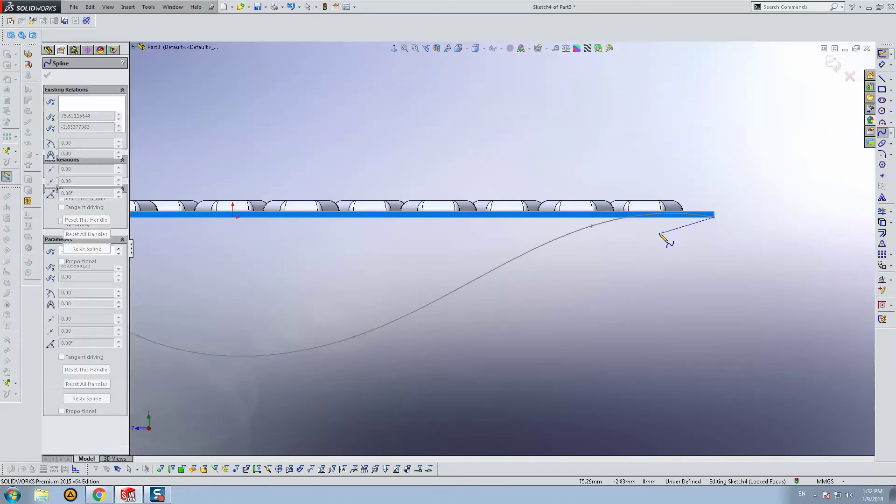
scroll(493, 149, "up", 3)
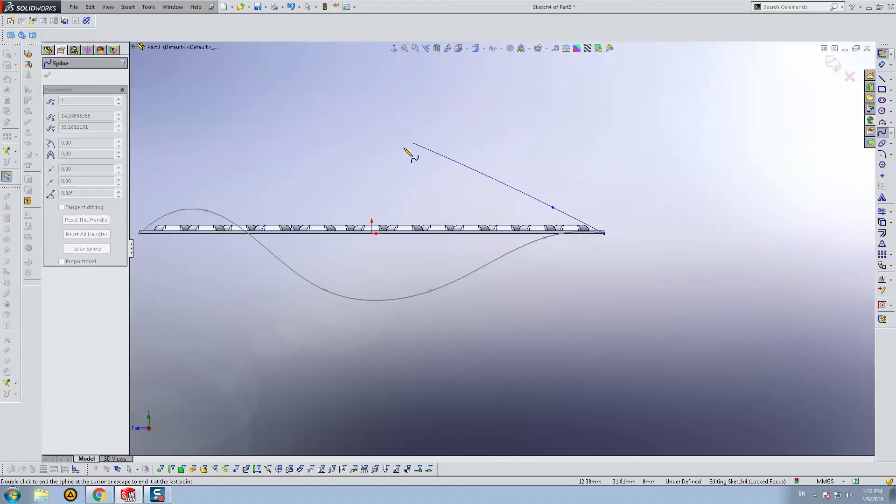
left_click(362, 193)
left_click(247, 284)
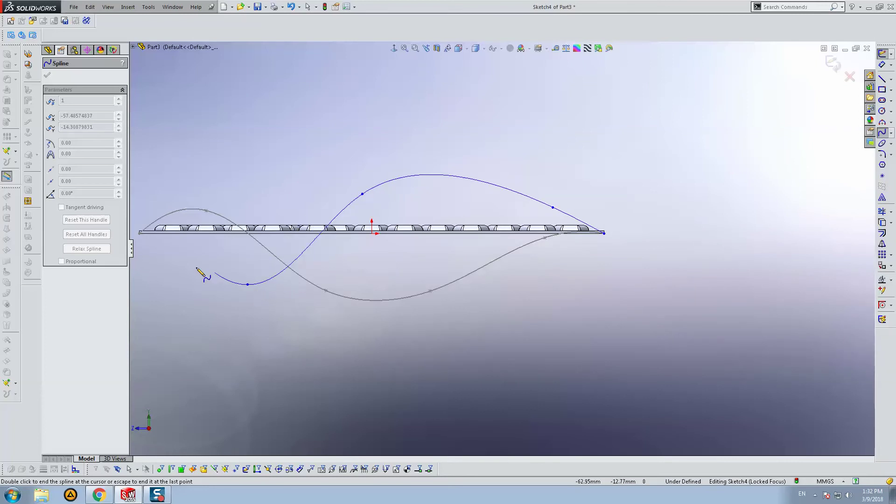
double_click(140, 232)
- Check the spline's start point and fit the plate and both splines in view
scroll(182, 232, "down", 4)
scroll(182, 232, "down", 3)
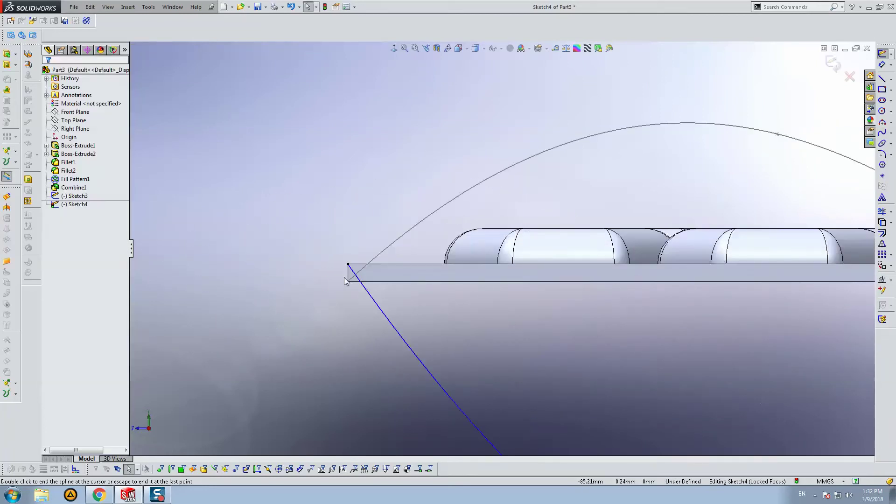
left_click(349, 265)
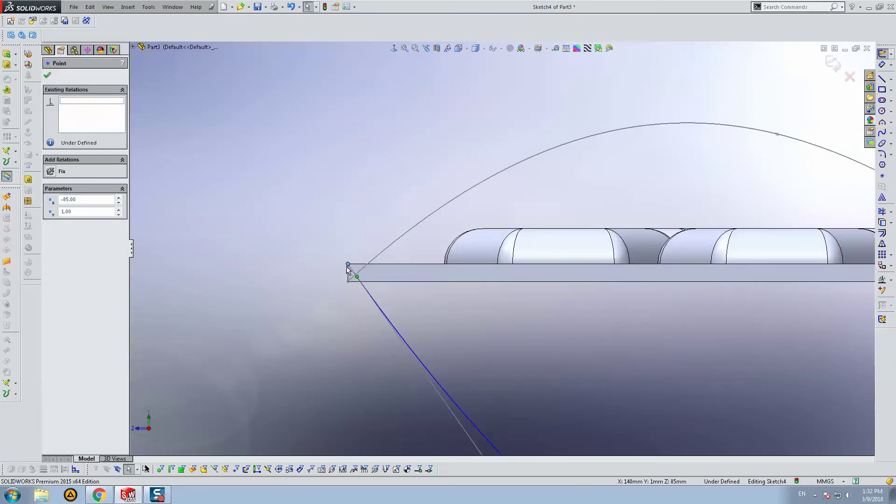
left_click(531, 254)
scroll(528, 257, "up", 4)
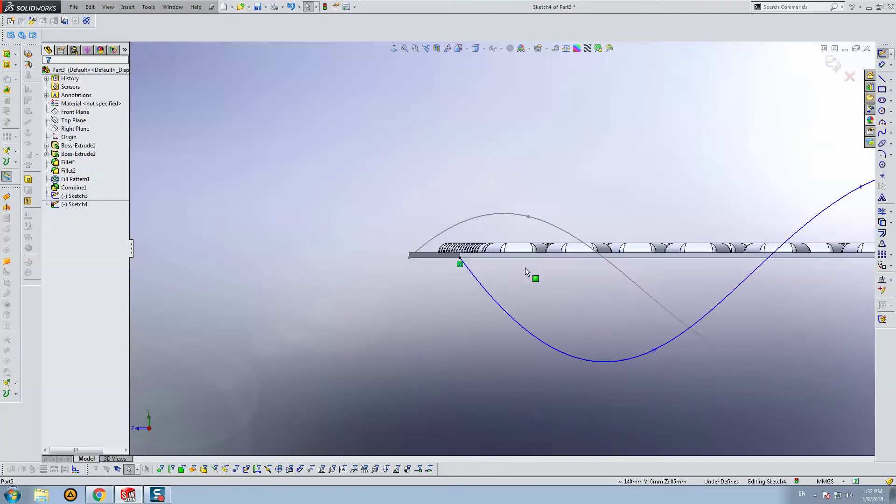
left_click(405, 48)
scroll(343, 276, "up", 2)
- Raise one middle spline point and lower the upper one, then exit Sketch4
left_click(408, 294)
left_click_drag(408, 294, 394, 270)
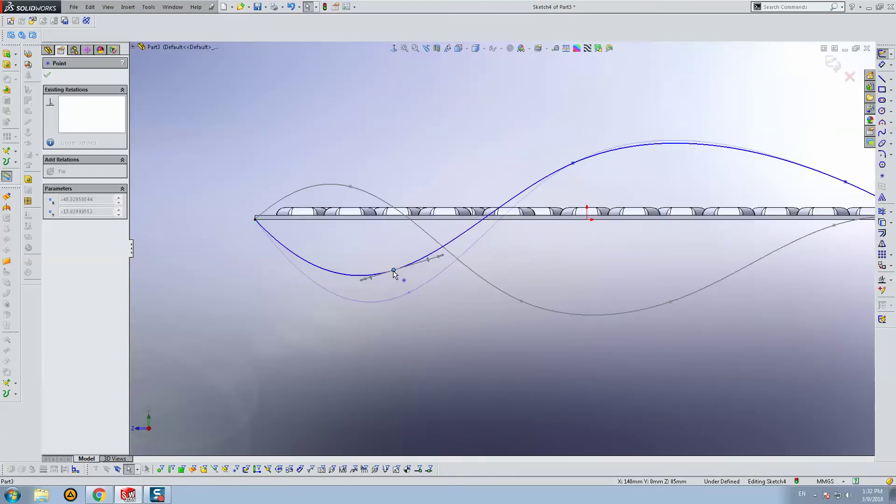
left_click_drag(573, 163, 591, 182)
scroll(509, 250, "down", 3)
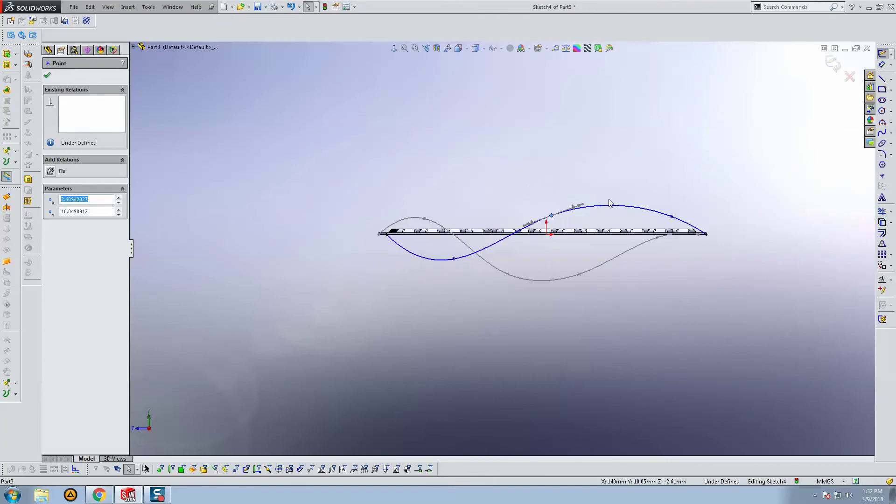
left_click(785, 115)
left_click(828, 66)
middle_click_drag(651, 79, 451, 204)
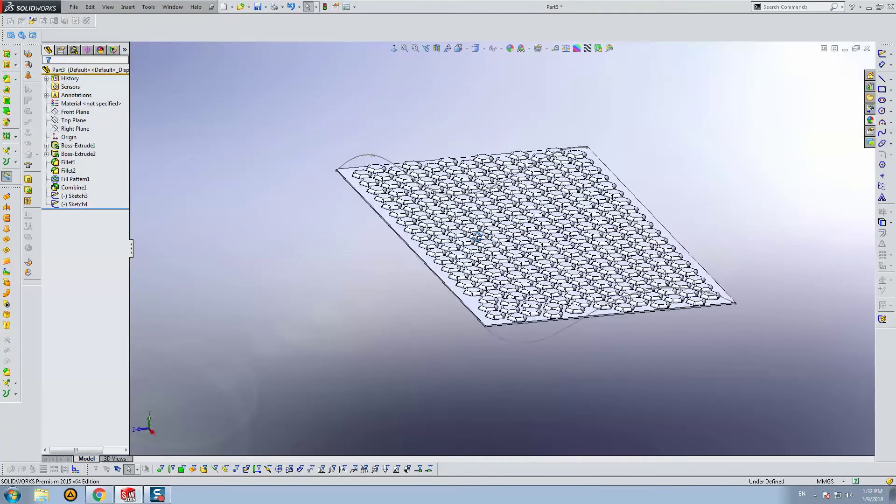
- Insert a Curve to curve Deform acting on the Combine1 body with Uniform checked
left_click(134, 10)
mouse_move(145, 38)
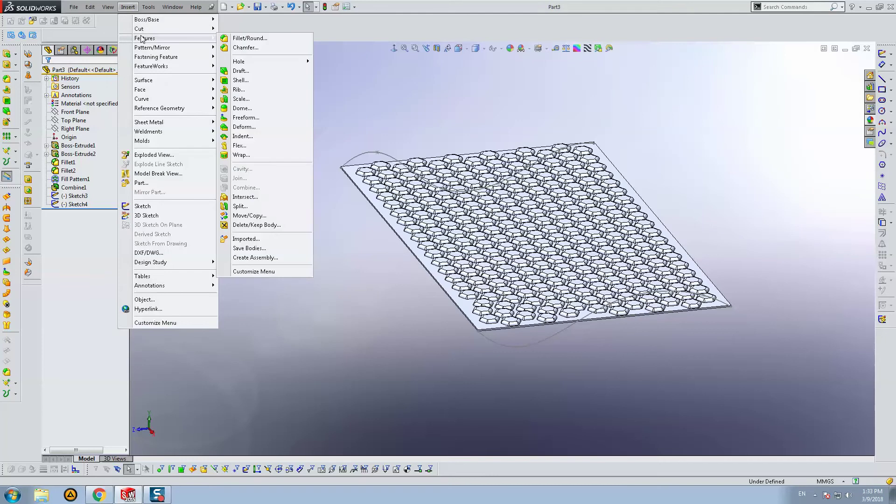
left_click(247, 130)
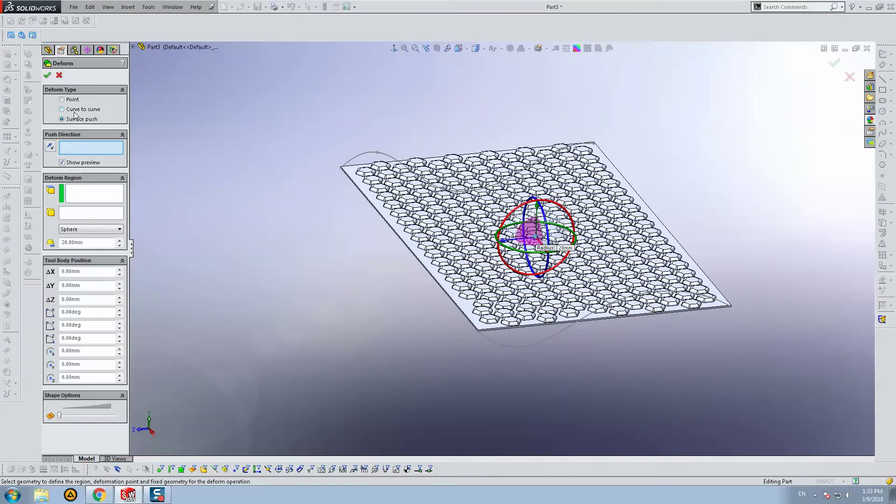
left_click(80, 111)
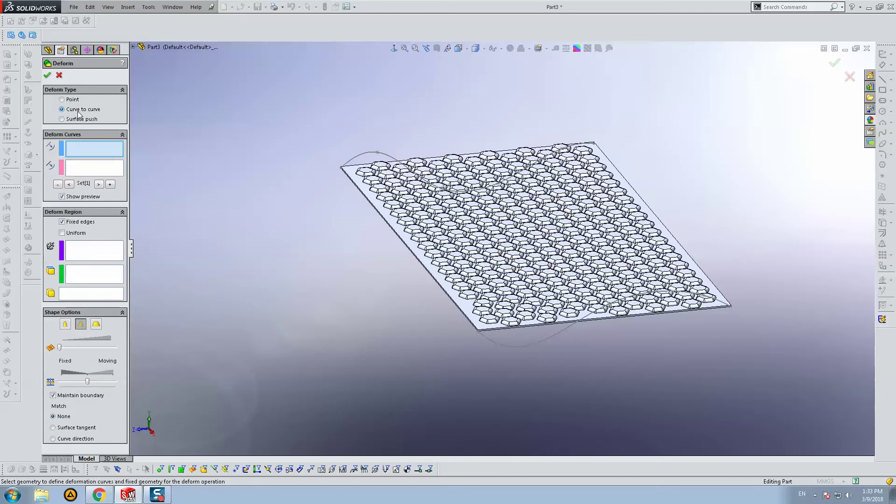
middle_click_drag(448, 223, 422, 197)
left_click(75, 296)
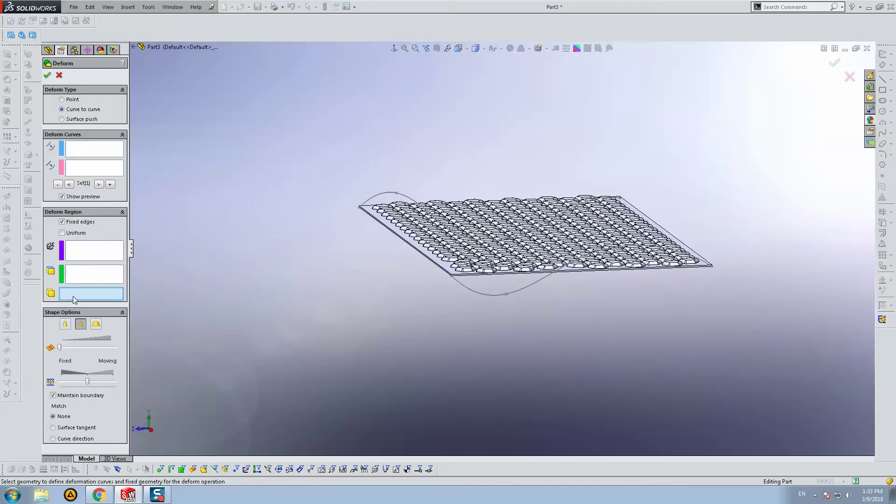
left_click(539, 225)
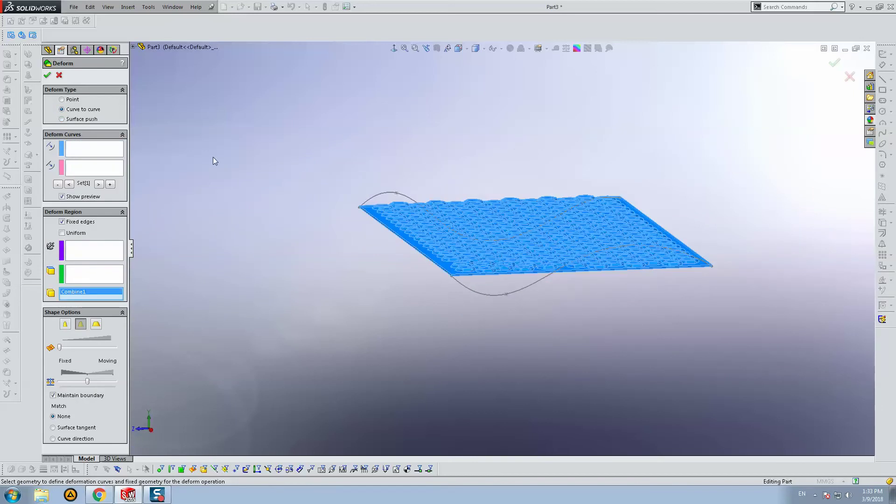
left_click(62, 233)
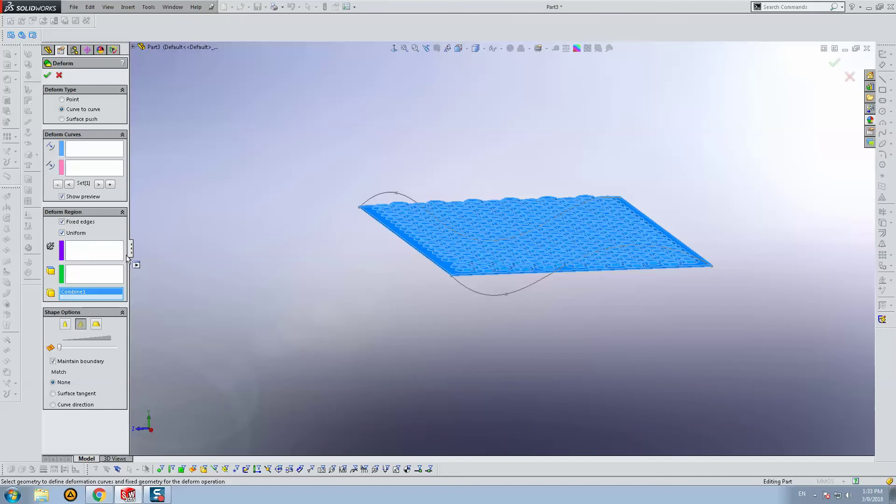
left_click(87, 151)
- Map the plate's front edge as initial curve onto Spline1@Sketch3 as target curve
mouse_move(156, 171)
middle_mouse_down()
mouse_move(485, 201)
mouse_move(457, 332)
mouse_move(417, 290)
middle_mouse_up()
scroll(417, 289, "down", 5)
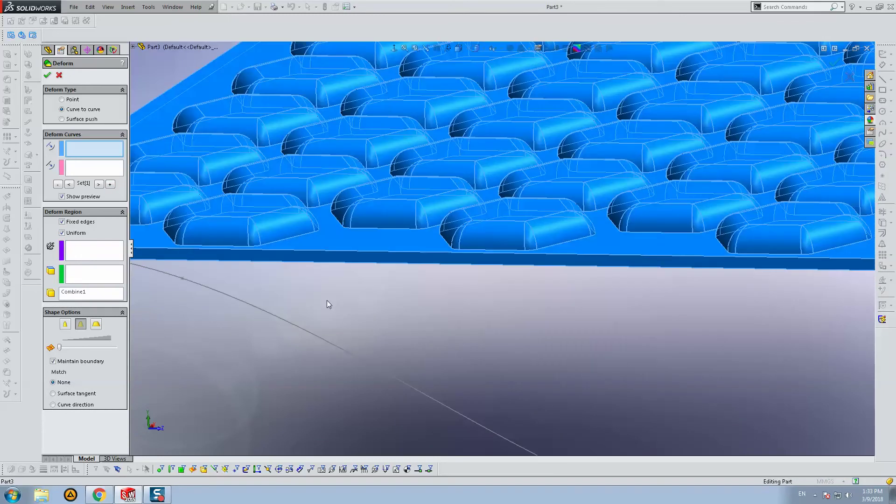
left_click(296, 261)
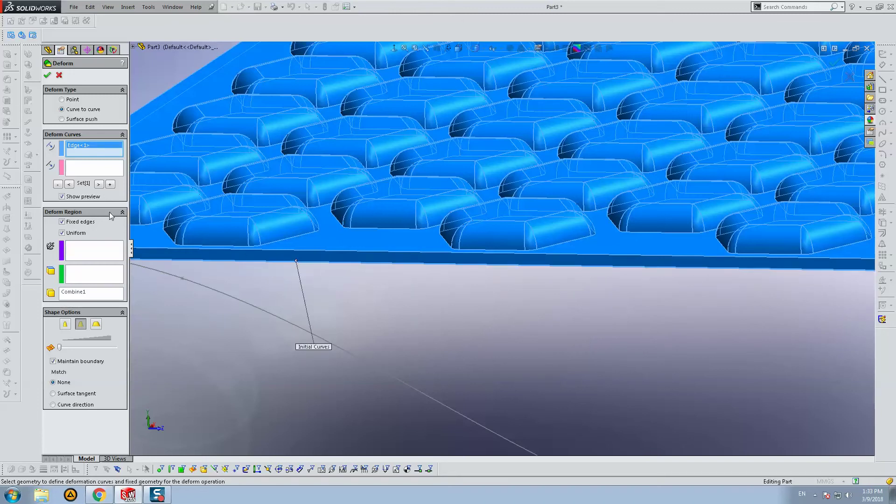
left_click(77, 169)
scroll(413, 287, "up", 2)
scroll(428, 318, "up", 2)
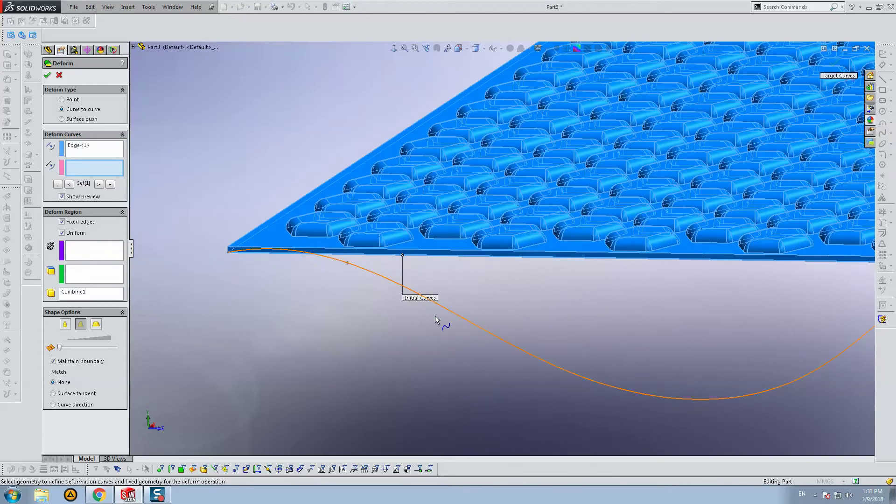
left_click(430, 315)
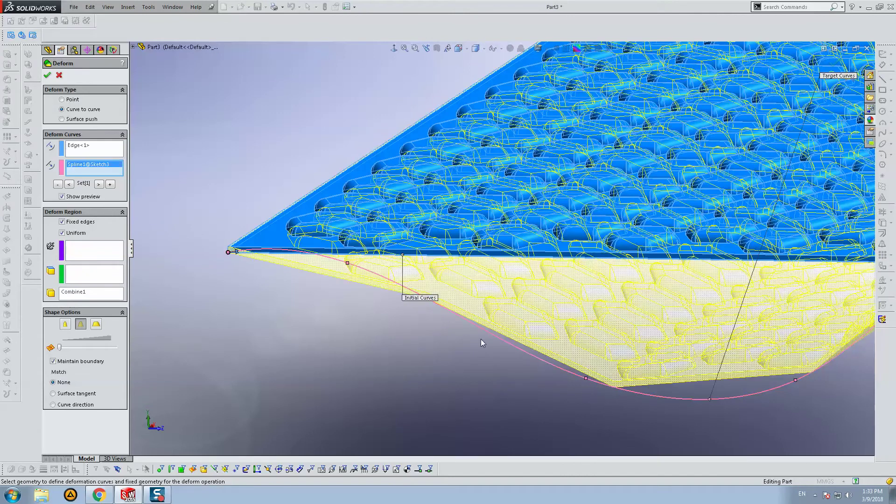
middle_click_drag(481, 339, 561, 328)
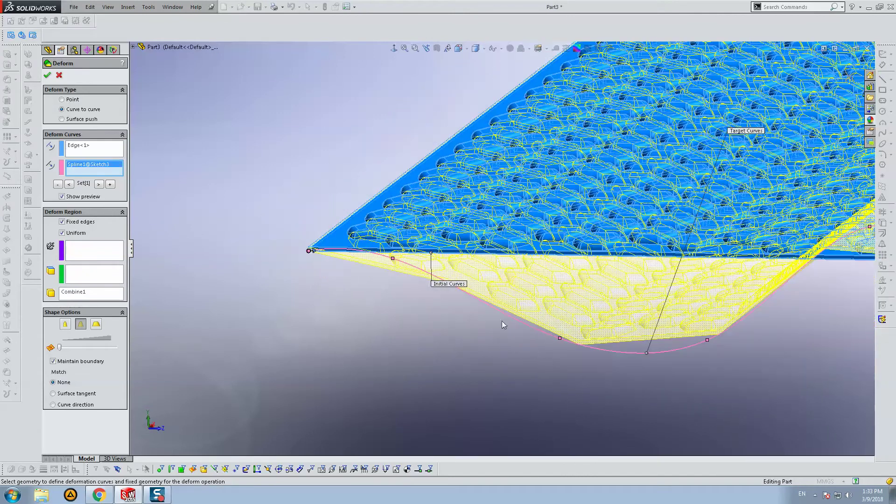
mouse_move(503, 325)
middle_mouse_down()
mouse_move(464, 293)
mouse_move(476, 273)
mouse_move(467, 287)
middle_mouse_up()
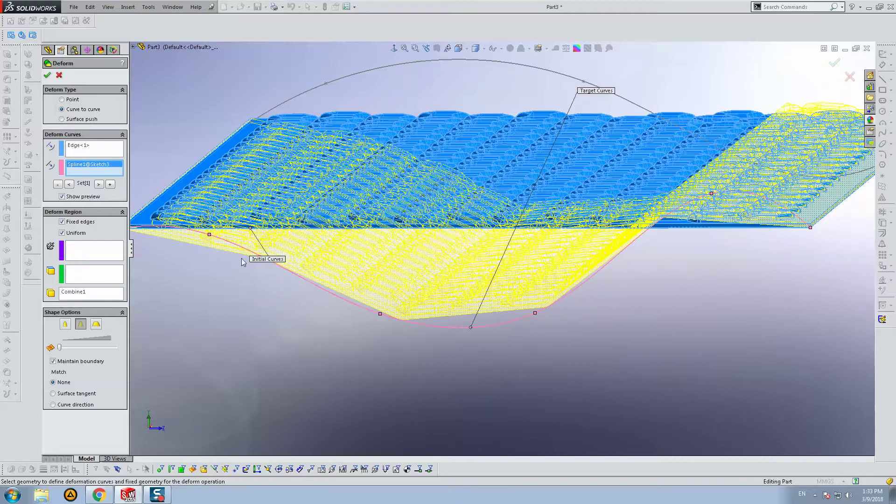
mouse_move(652, 220)
middle_mouse_down()
mouse_move(627, 260)
mouse_move(534, 284)
mouse_move(626, 296)
mouse_move(528, 280)
middle_mouse_up()
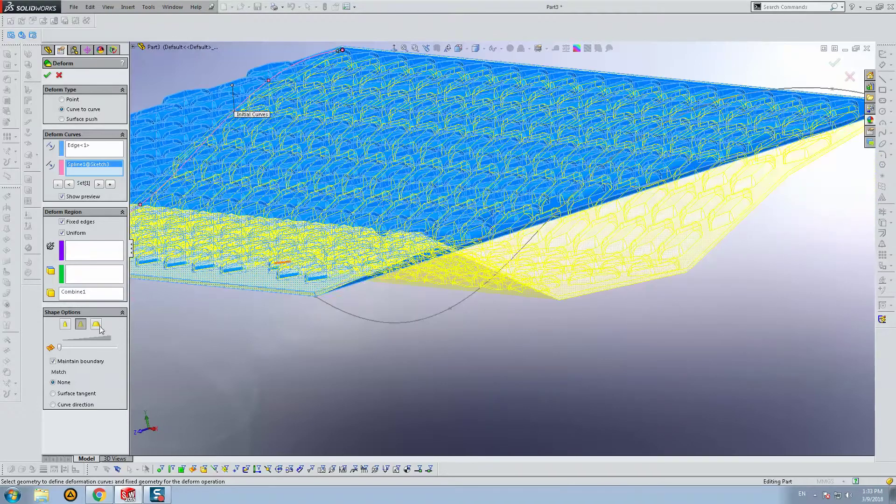
- Add a long plate edge as a fixed curve, inspect the preview, then remove it
left_click(82, 255)
scroll(534, 235, "down", 2)
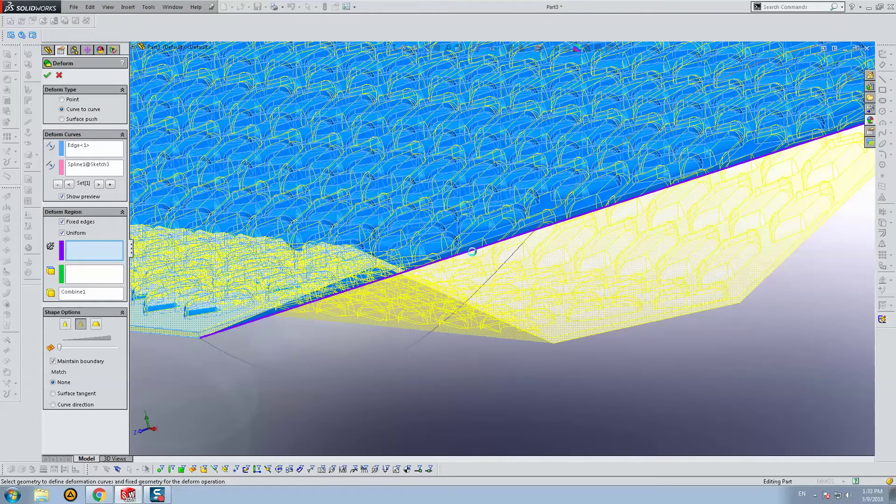
left_click(472, 252)
scroll(479, 254, "up", 3)
middle_click_drag(475, 258, 176, 229)
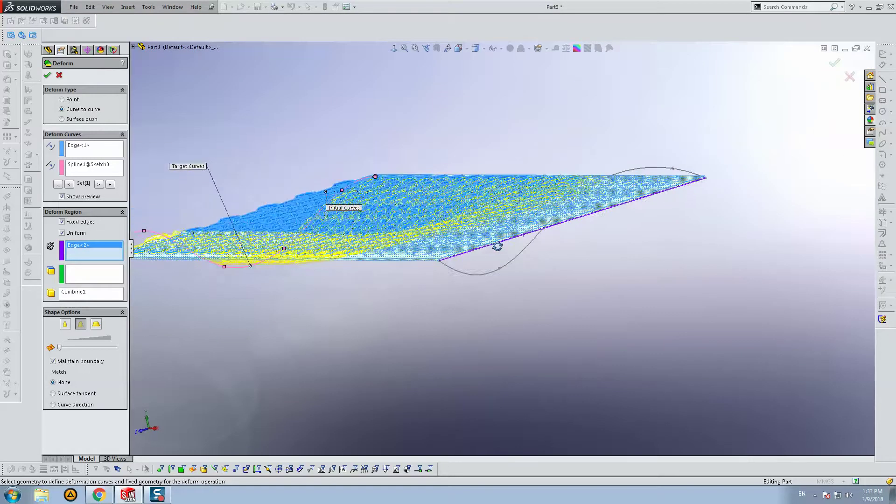
mouse_move(362, 227)
middle_mouse_down()
mouse_move(478, 244)
mouse_move(268, 247)
mouse_move(380, 256)
mouse_move(431, 235)
middle_mouse_up()
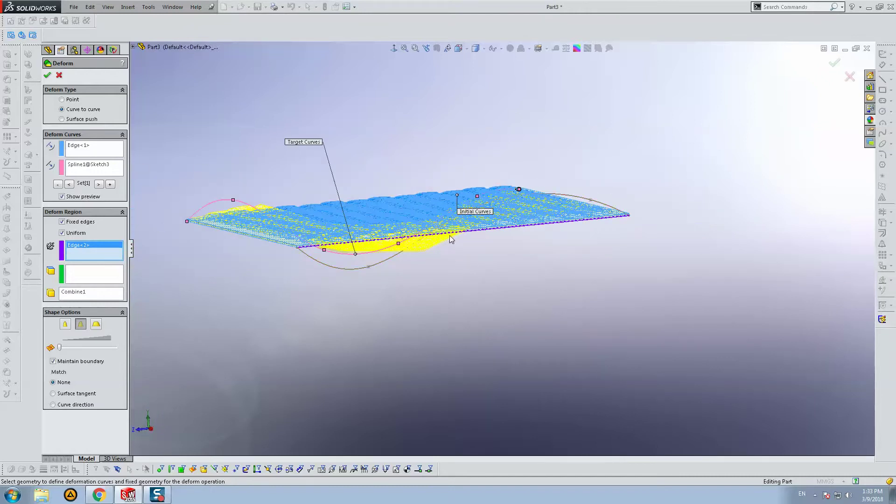
scroll(450, 235, "down", 2)
scroll(383, 247, "down", 2)
scroll(317, 263, "down", 2)
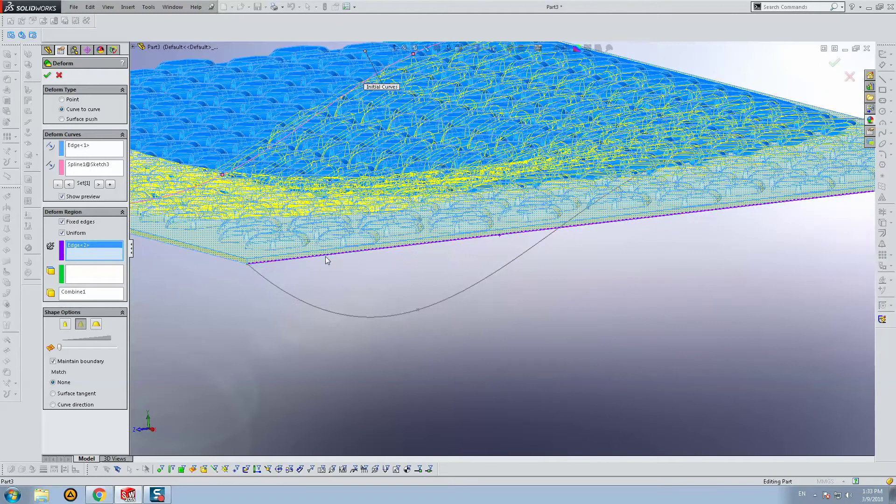
right_click(100, 254)
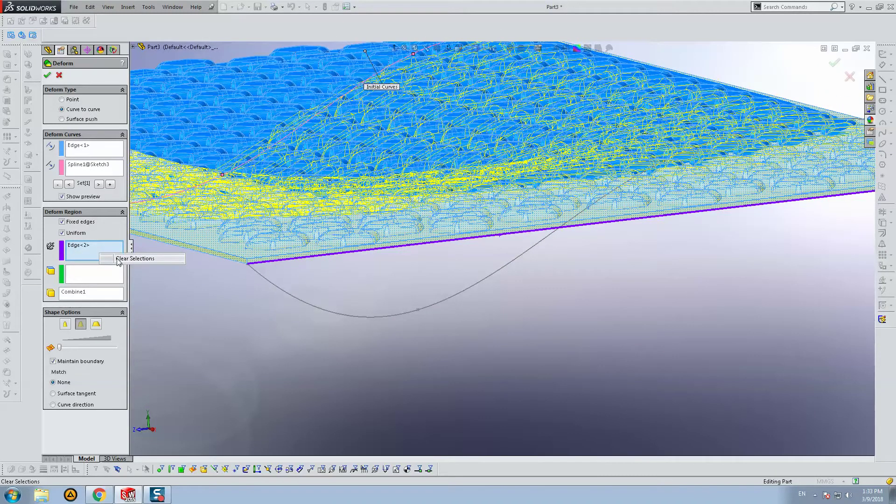
left_click(118, 259)
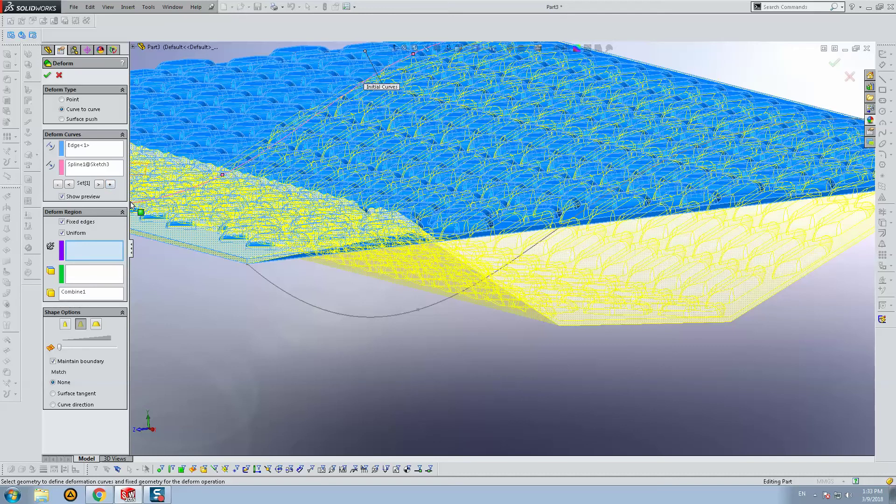
- Add a second curve set mapping another plate edge onto Spline1@Sketch4
left_click(111, 185)
scroll(358, 216, "up", 5)
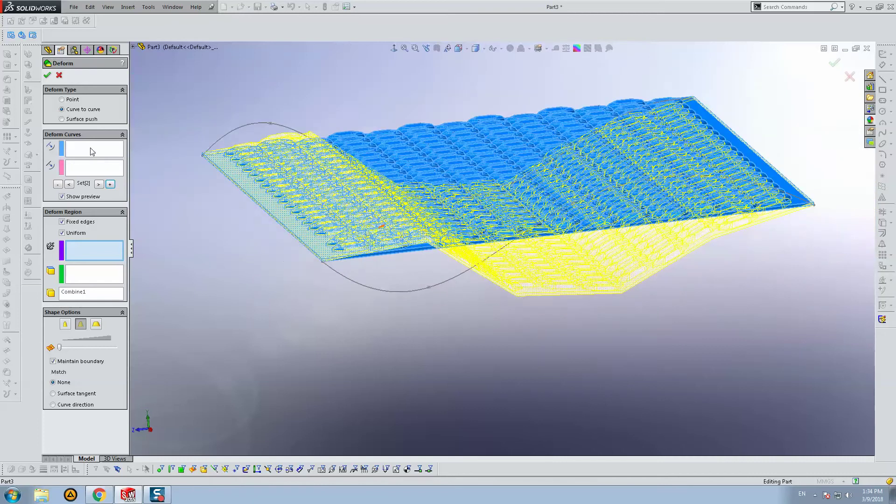
left_click(92, 152)
scroll(430, 257, "down", 5)
left_click(428, 250)
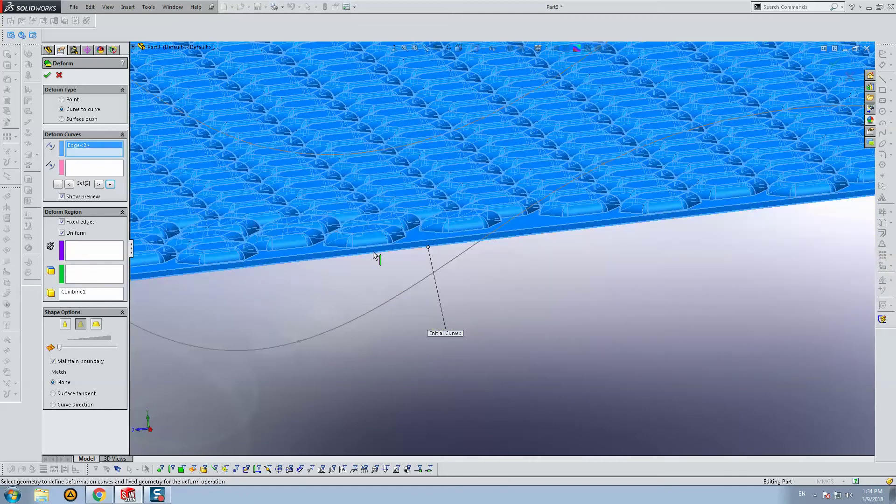
left_click(98, 174)
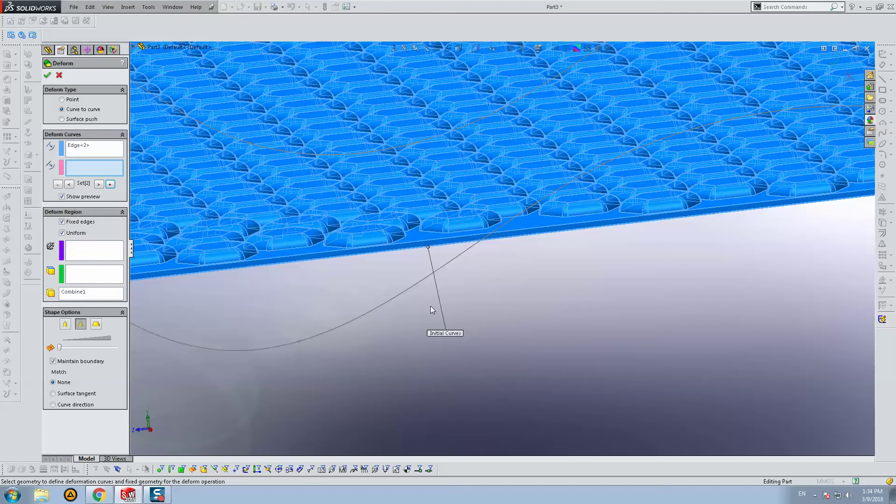
left_click(417, 286)
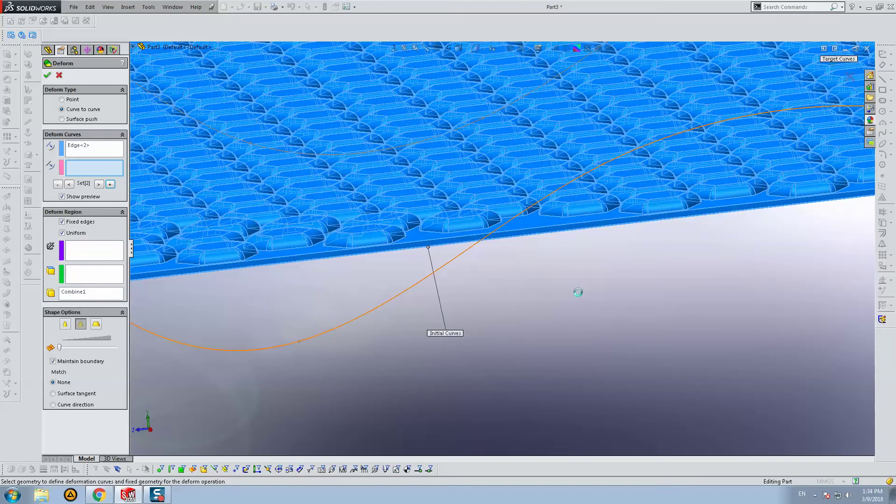
- Raise the Shape Accuracy, check the preview, and accept to create Deform1
mouse_move(584, 301)
middle_mouse_down()
mouse_move(538, 326)
mouse_move(546, 349)
mouse_move(553, 301)
mouse_move(531, 312)
middle_mouse_up()
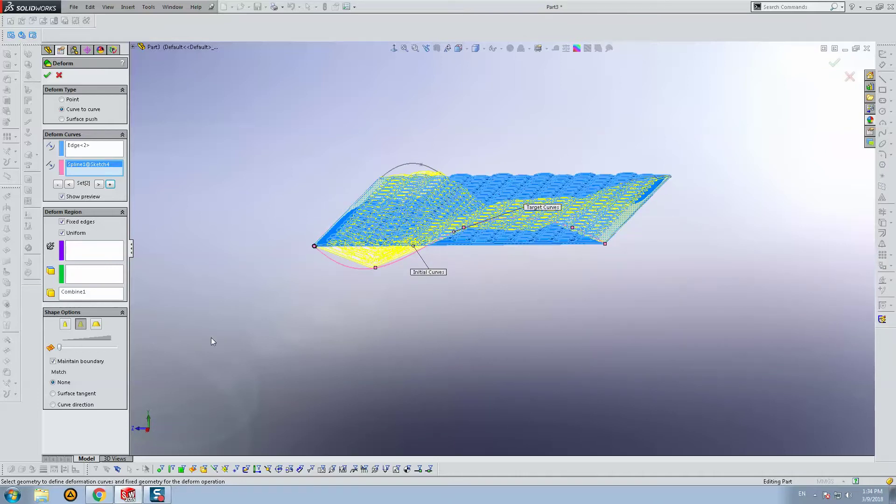
middle_click_drag(436, 302, 444, 290)
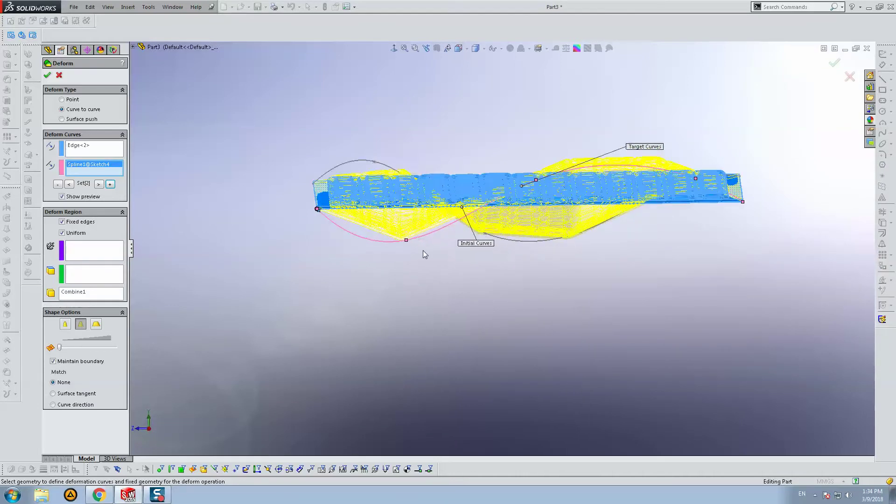
middle_click_drag(423, 253, 426, 248)
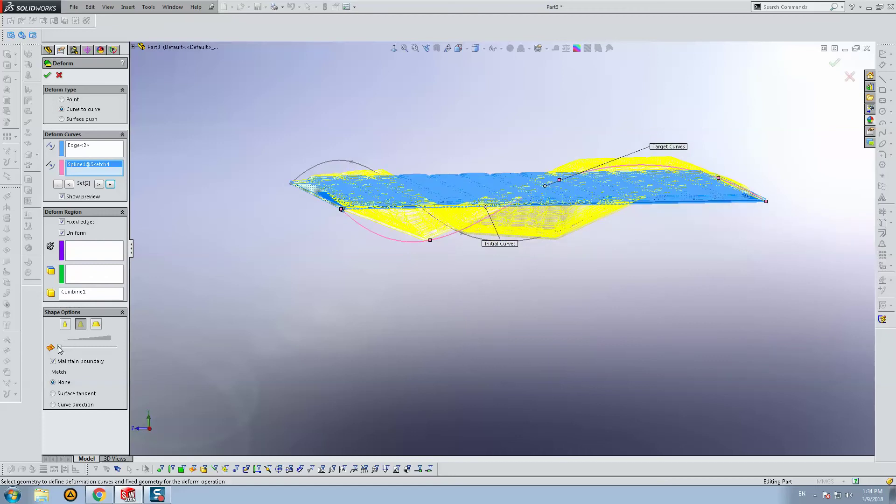
left_click_drag(60, 348, 90, 348)
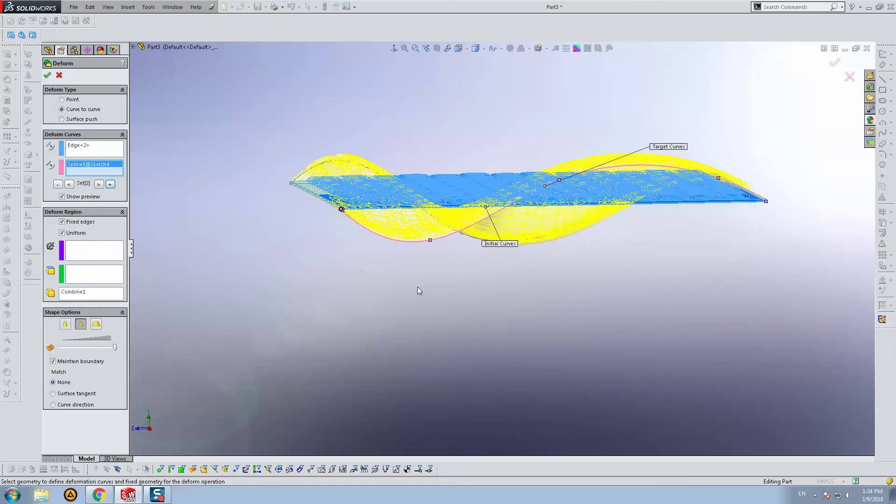
mouse_move(418, 287)
middle_mouse_down()
mouse_move(431, 285)
mouse_move(523, 335)
mouse_move(537, 373)
mouse_move(584, 382)
middle_mouse_up()
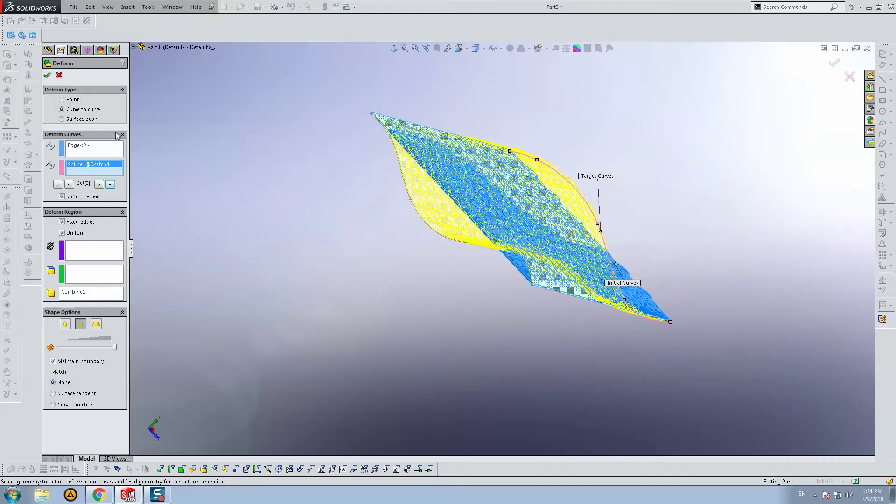
left_click(47, 76)
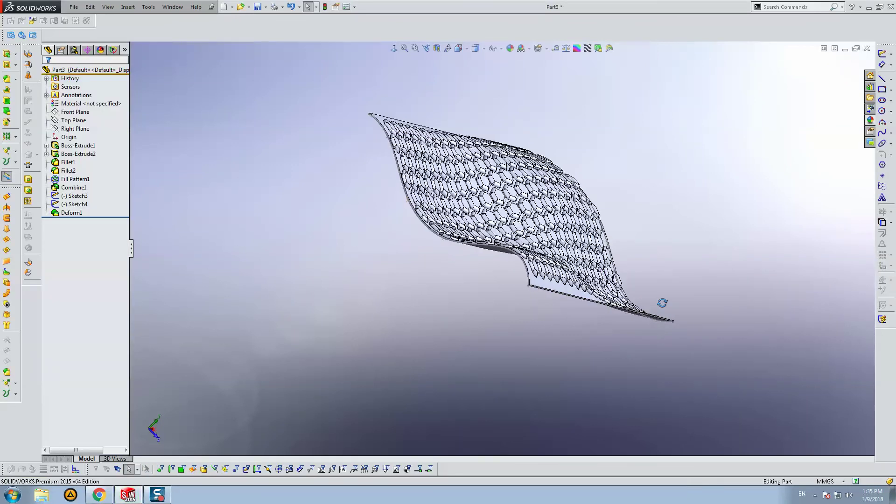
- Inspect the warped plate, then delete the Deform1 feature
middle_click_drag(662, 303, 614, 326)
left_click(74, 196)
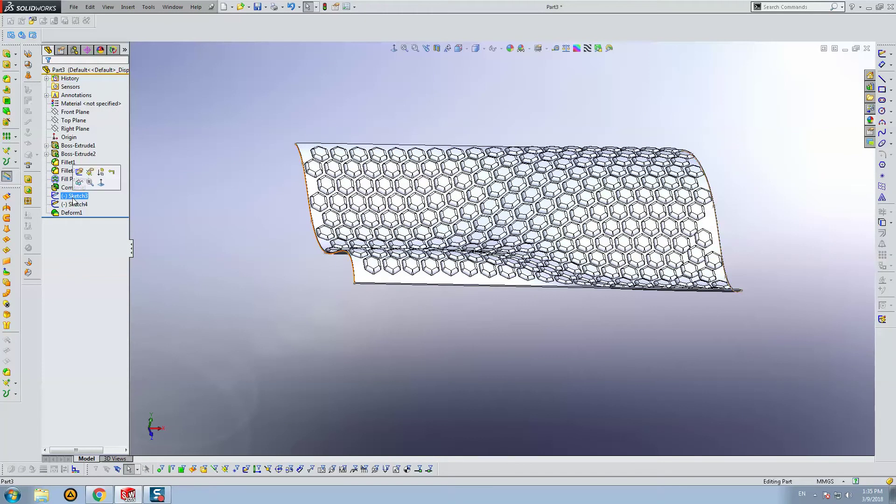
left_click(345, 136)
mouse_move(344, 136)
middle_mouse_down()
mouse_move(338, 185)
mouse_move(471, 283)
mouse_move(542, 98)
mouse_move(518, 191)
mouse_move(510, 129)
mouse_move(491, 106)
mouse_move(384, 204)
mouse_move(482, 238)
mouse_move(459, 260)
mouse_move(488, 315)
mouse_move(544, 281)
mouse_move(640, 324)
mouse_move(273, 211)
middle_mouse_up()
scroll(228, 209, "down", 3)
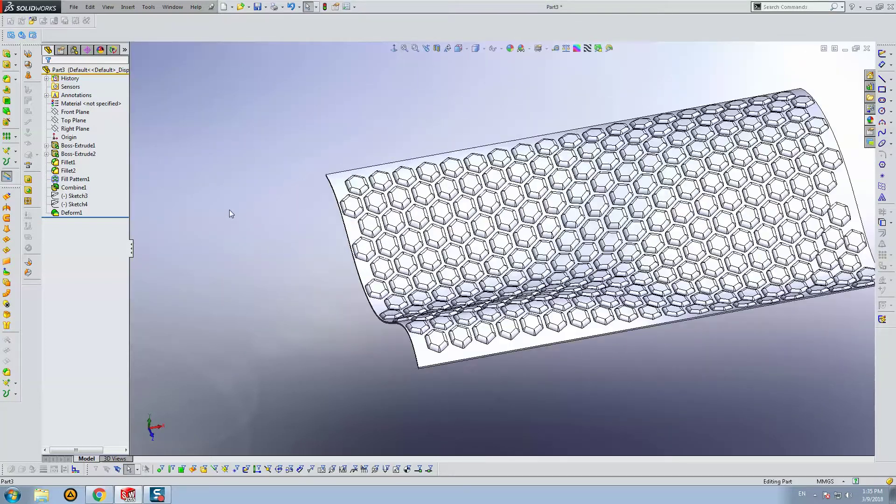
scroll(228, 209, "up", 2)
key("Delete")
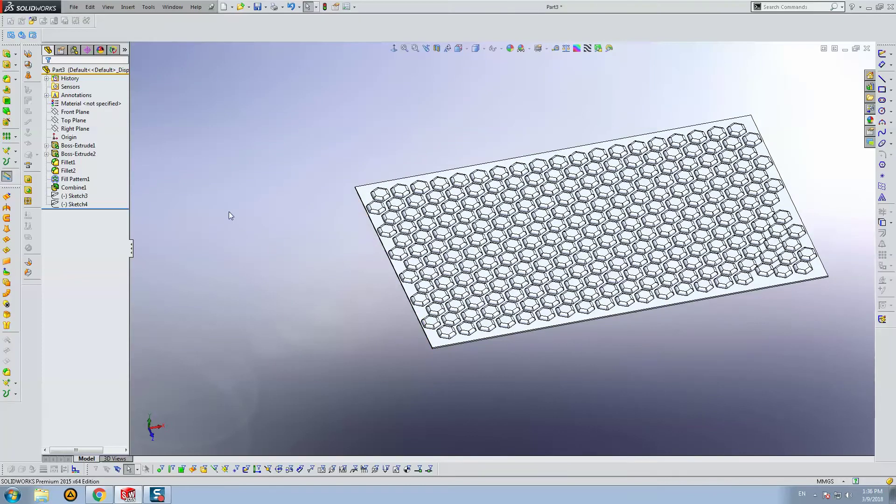
- Confirm the Deform1 deletion and start a new sketch viewed normal to the plate's front face
left_click(75, 196)
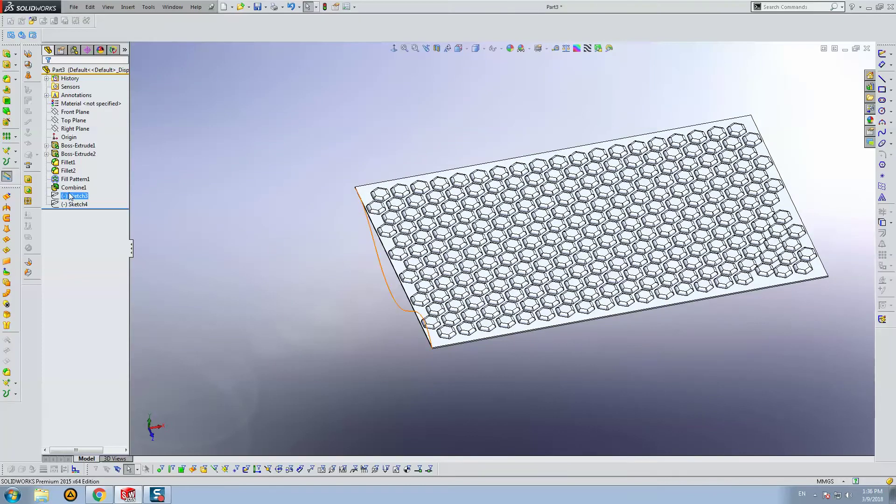
key("Escape")
middle_click_drag(420, 242, 460, 264)
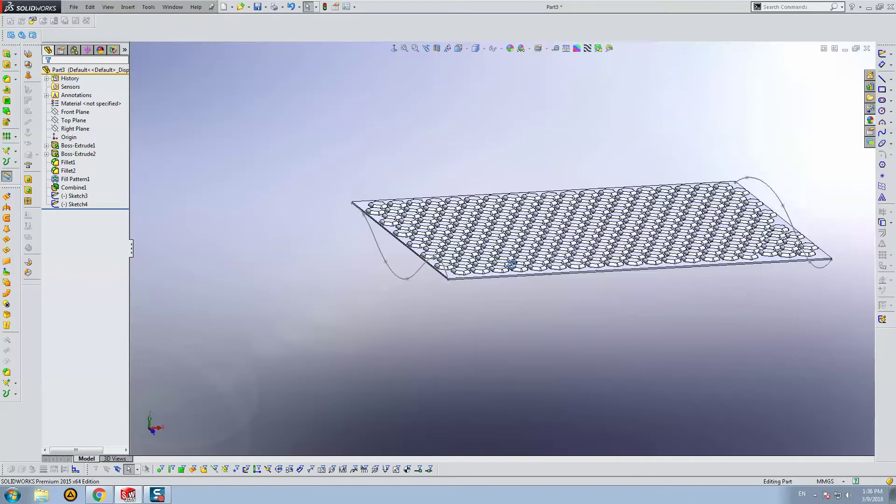
scroll(460, 264, "down", 5)
scroll(461, 264, "down", 1)
left_click(445, 275)
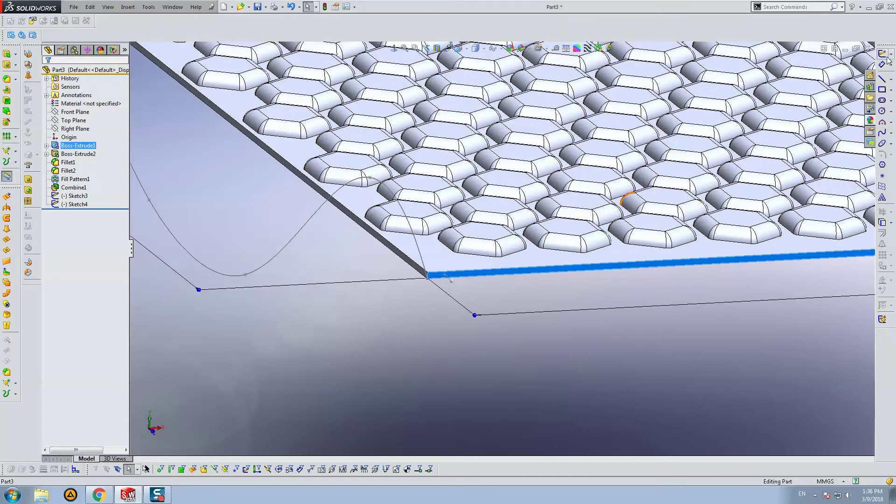
left_click(395, 49)
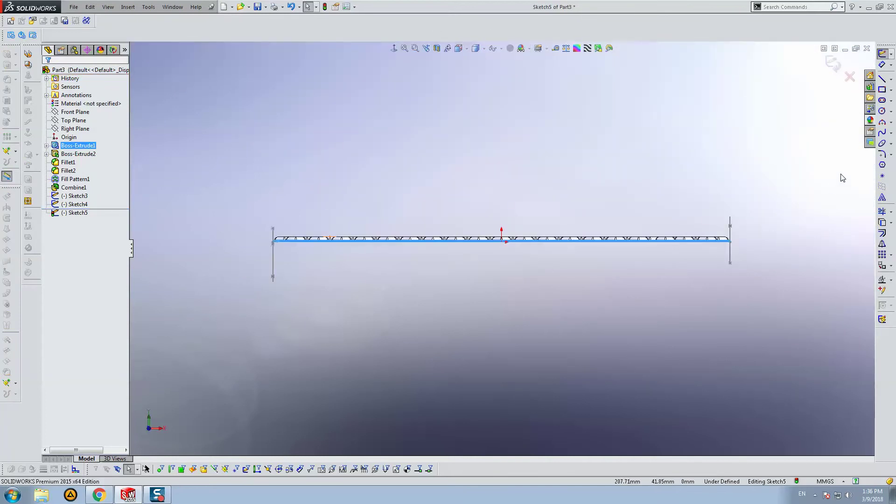
- Draw a spline from the plate's left corner, dipping below it, to the right corner
left_click(883, 133)
scroll(419, 276, "down", 3)
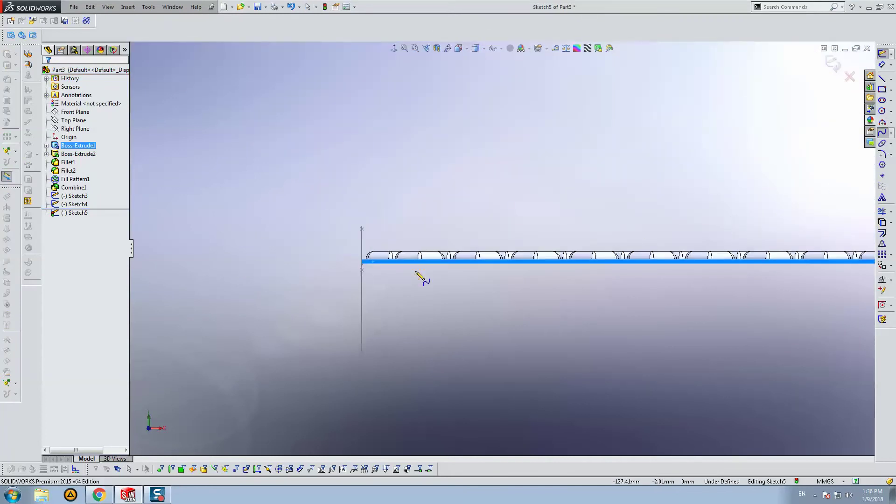
scroll(380, 266, "down", 3)
scroll(353, 233, "down", 3)
left_click(352, 231)
scroll(501, 247, "up", 3)
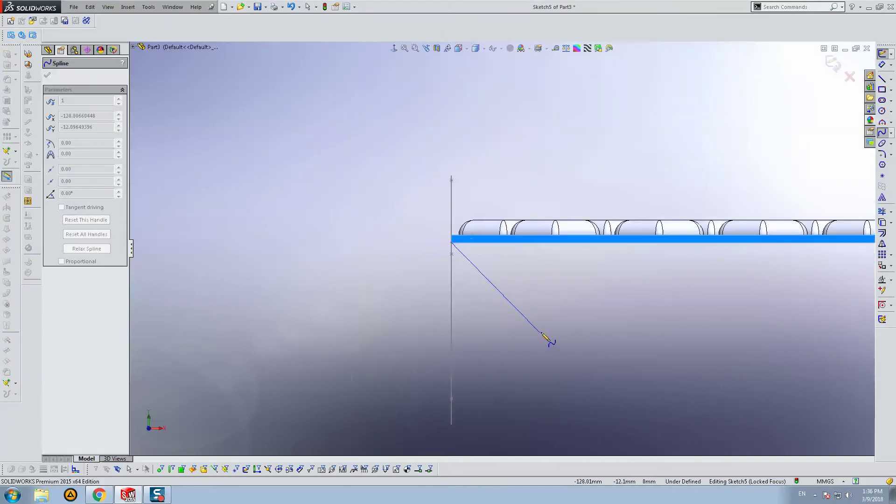
left_click(588, 317)
scroll(654, 336, "up", 3)
scroll(719, 346, "up", 2)
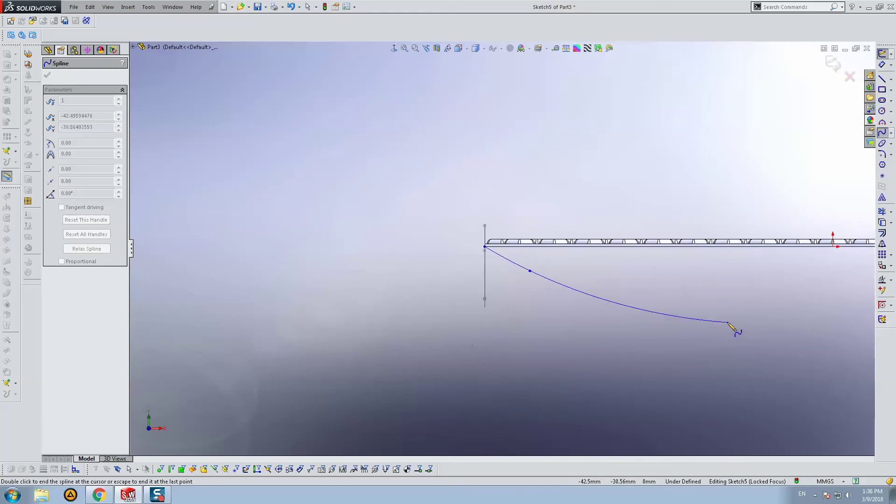
left_click(734, 330)
scroll(757, 327, "up", 2)
scroll(621, 244, "down", 3)
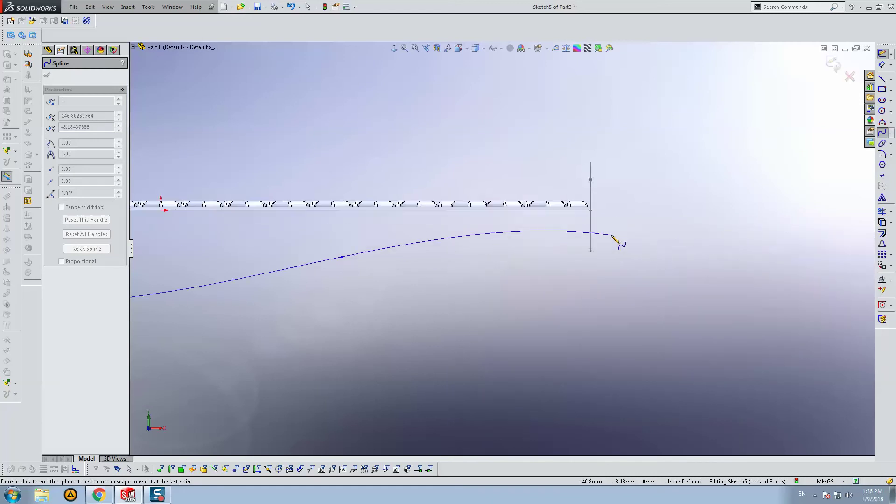
scroll(584, 216, "down", 3)
key("Escape")
- Move one spline point to reshape the curve and exit Sketch5
scroll(576, 278, "up", 3)
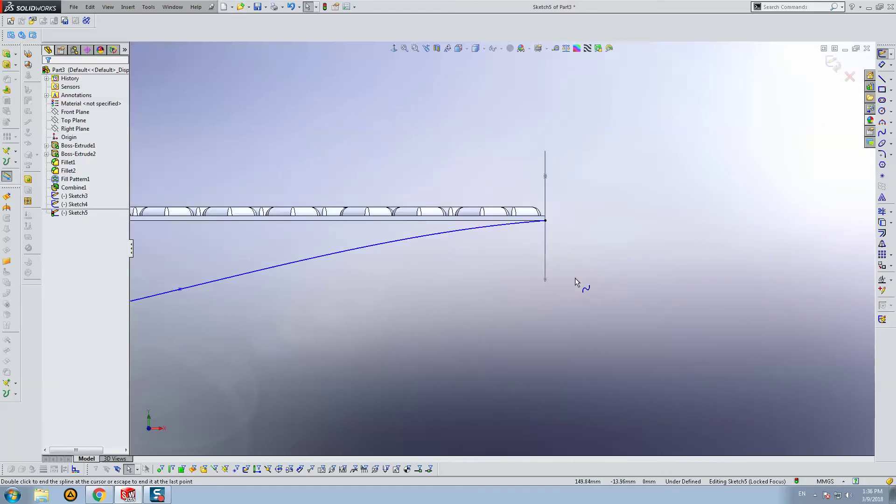
scroll(362, 285, "up", 2)
scroll(403, 267, "up", 1)
left_click(412, 261)
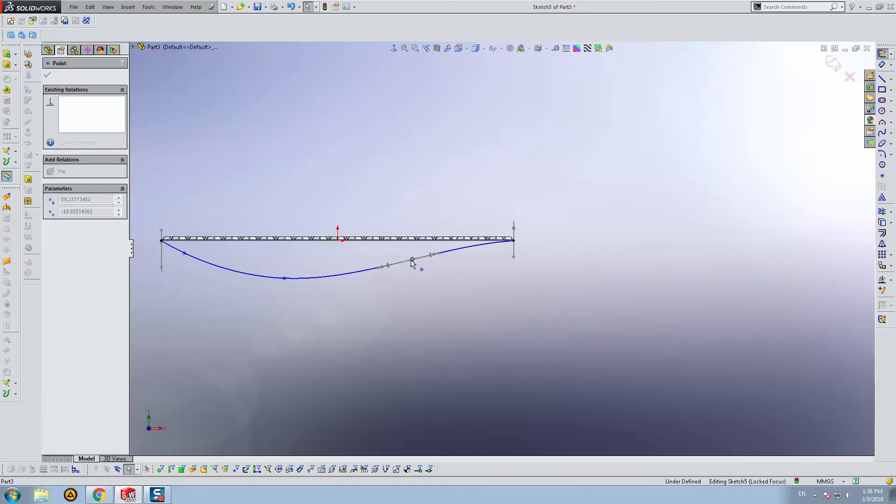
left_click_drag(285, 279, 286, 285)
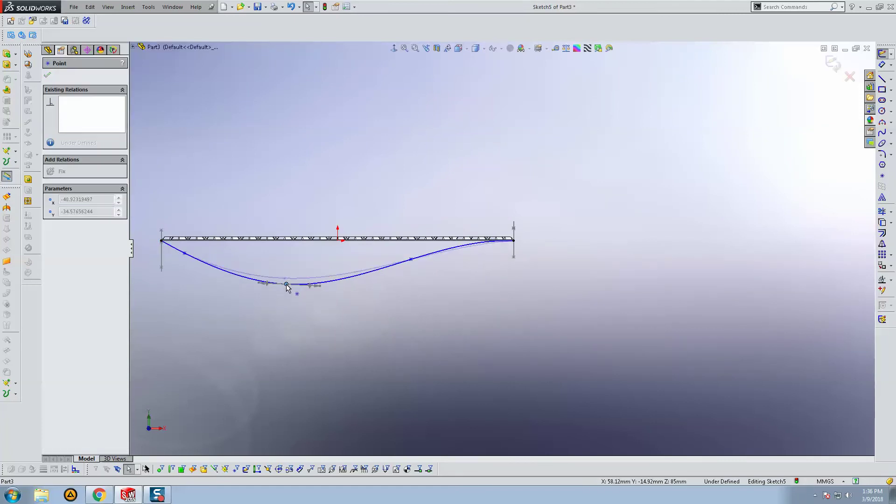
left_click(685, 147)
left_click(833, 64)
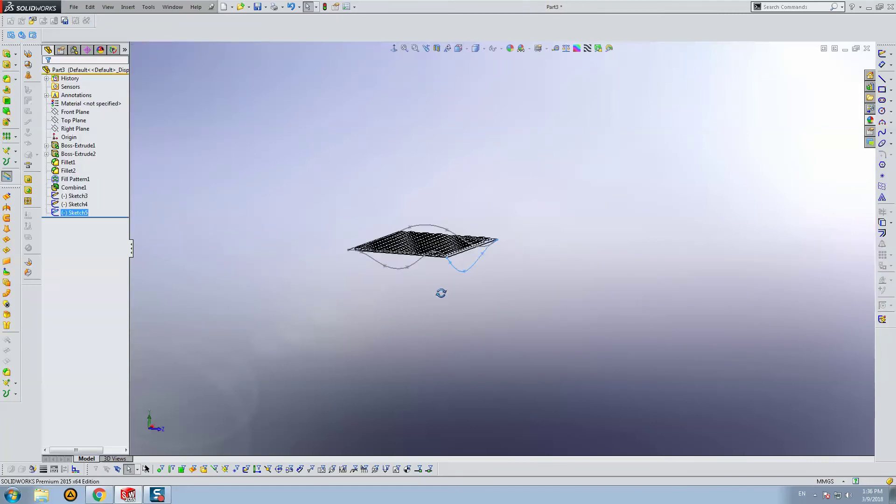
- Start a new sketch on the plate's front face
middle_click_drag(552, 242, 420, 256)
scroll(376, 209, "down", 5)
scroll(411, 212, "down", 3)
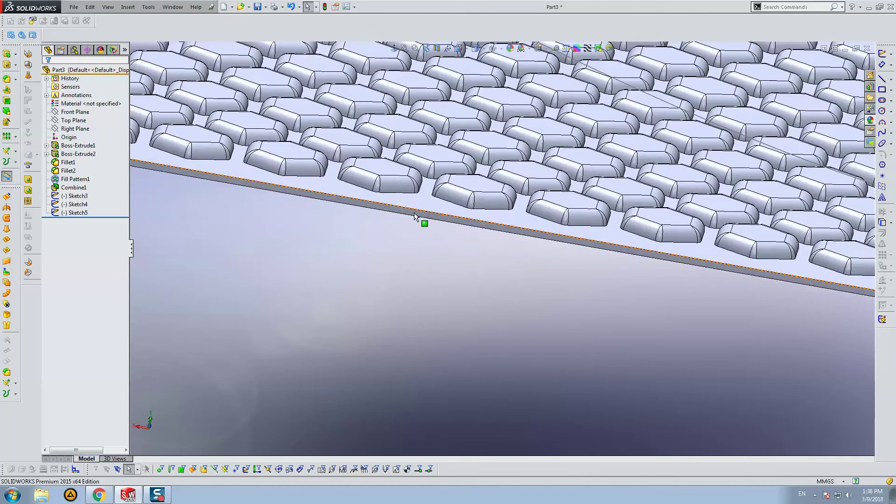
left_click(410, 215)
left_click(883, 53)
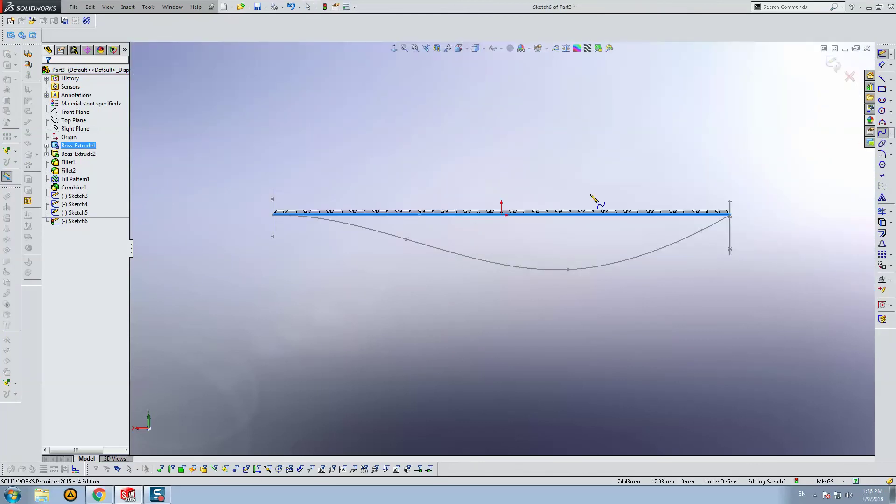
scroll(230, 217, "down", 4)
scroll(280, 228, "down", 2)
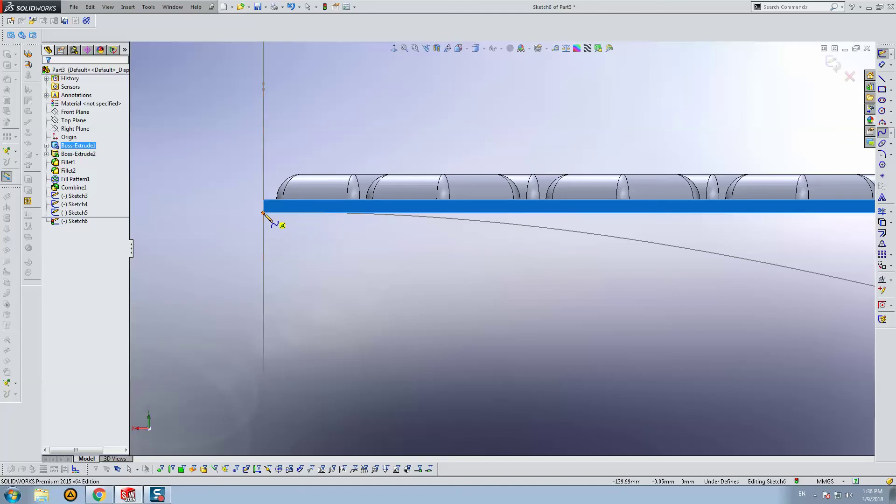
- Draw a spline from the plate's left corner sagging below the plate's long edge
left_click(264, 213)
scroll(427, 315, "up", 3)
left_click(553, 280)
scroll(667, 314, "up", 1)
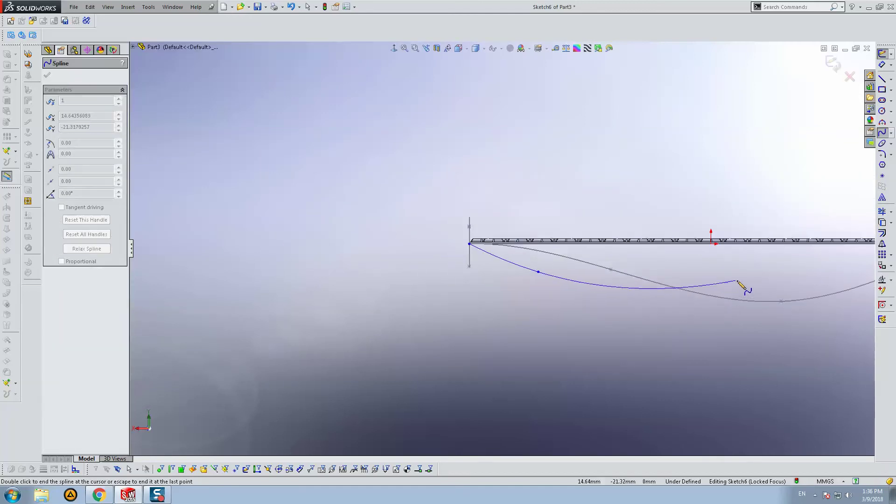
left_click(737, 281)
scroll(751, 280, "up", 2)
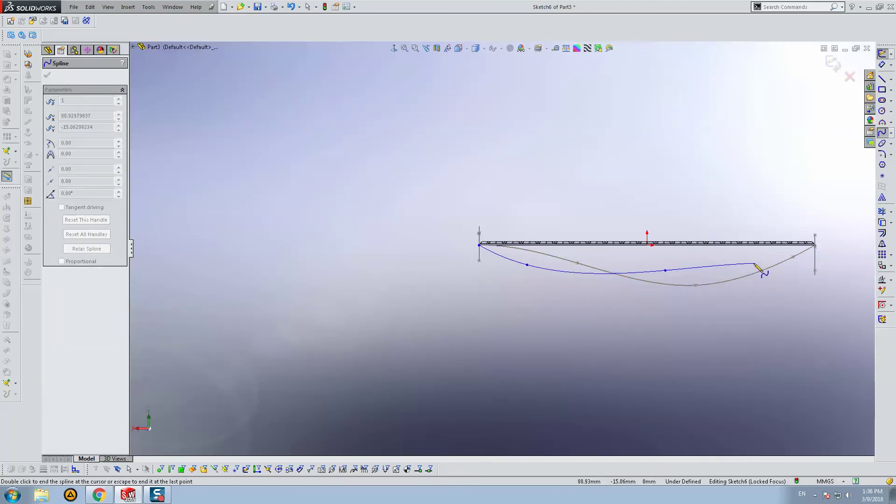
scroll(789, 276, "down", 2)
scroll(726, 234, "down", 3)
scroll(742, 233, "down", 1)
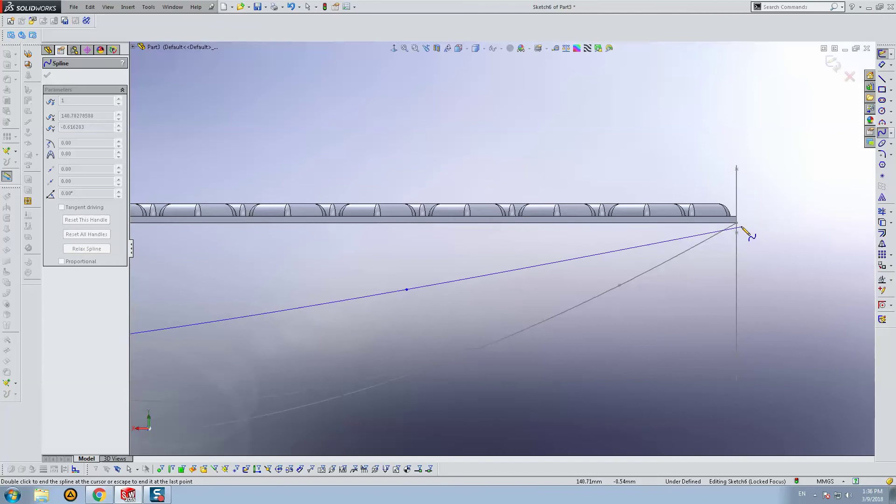
double_click(737, 223)
scroll(551, 274, "up", 2)
scroll(490, 266, "up", 3)
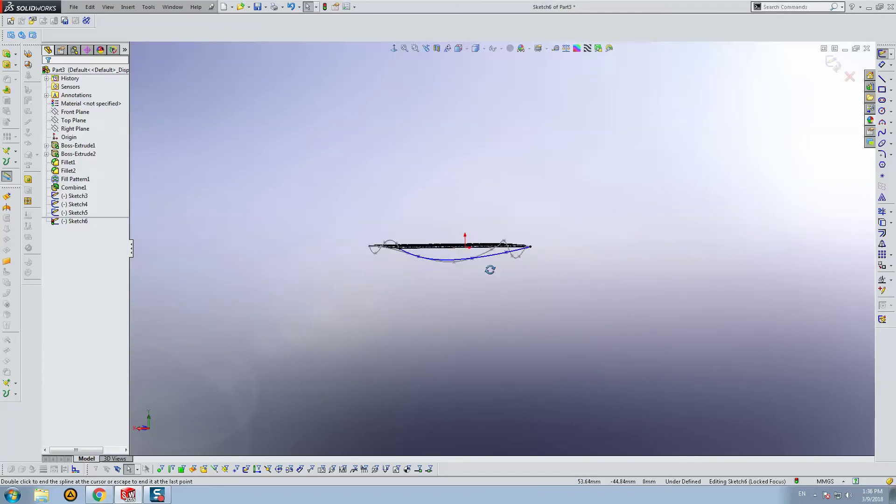
- Drag the spline points to reshape the curve, then exit the sketch and save
middle_click_drag(490, 266, 506, 321)
scroll(506, 282, "down", 1)
scroll(509, 275, "down", 3)
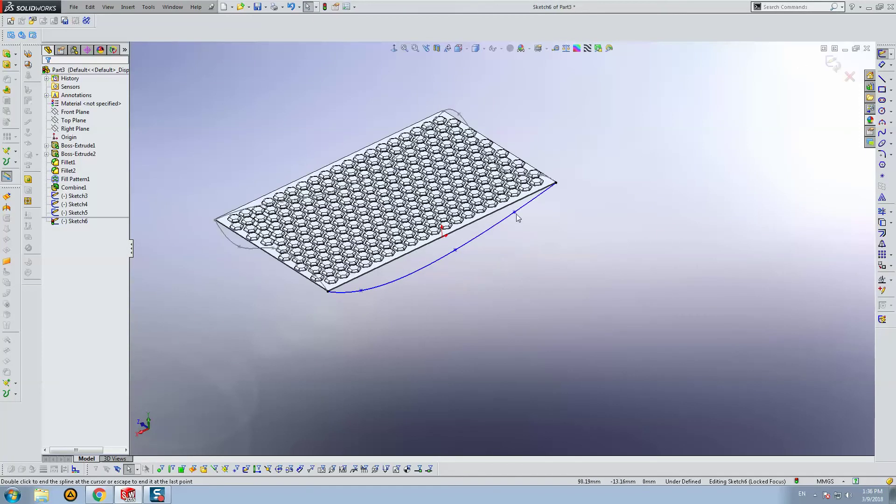
left_click(508, 207)
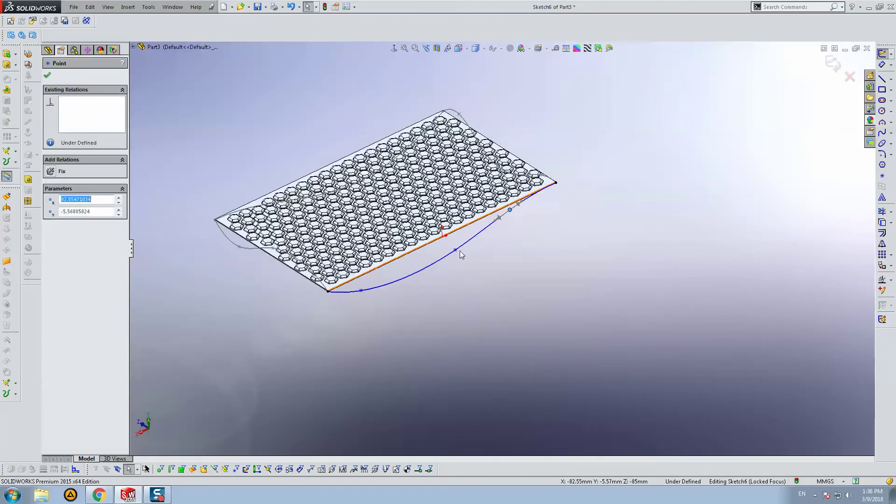
mouse_move(455, 252)
left_mouse_down()
mouse_move(456, 262)
mouse_move(481, 221)
mouse_move(464, 238)
left_mouse_up()
left_click(563, 189)
scroll(564, 189, "down", 3)
left_click(459, 235)
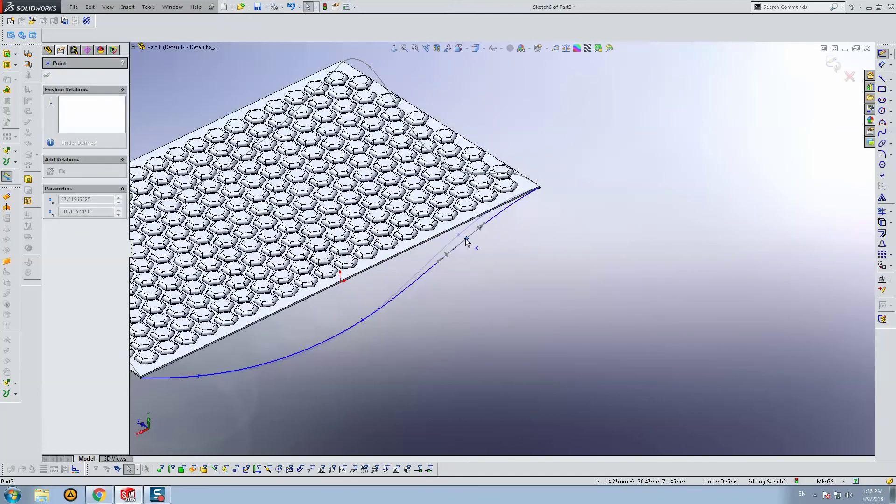
left_click(739, 104)
scroll(551, 209, "up", 5)
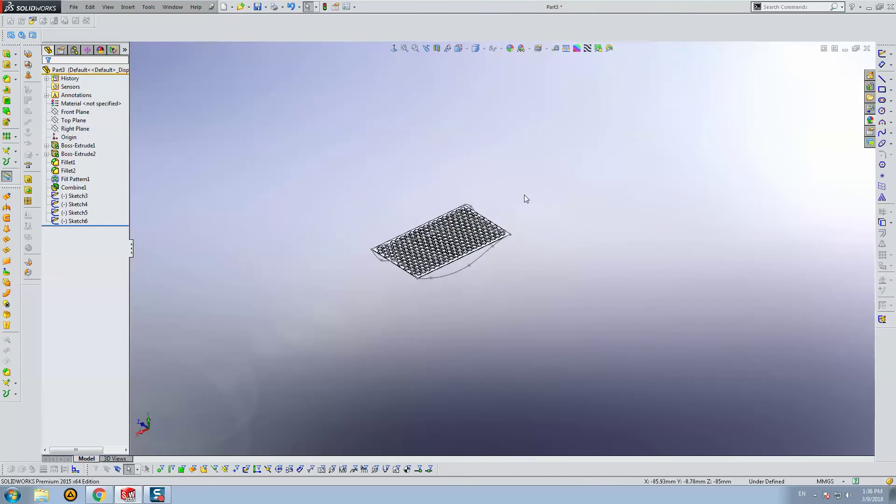
key("ctrl+s")
- Start a Deform on the patterned Combine1 body with uniform deformation
mouse_move(587, 323)
middle_mouse_down()
mouse_move(451, 218)
mouse_move(412, 150)
mouse_move(460, 195)
middle_mouse_up()
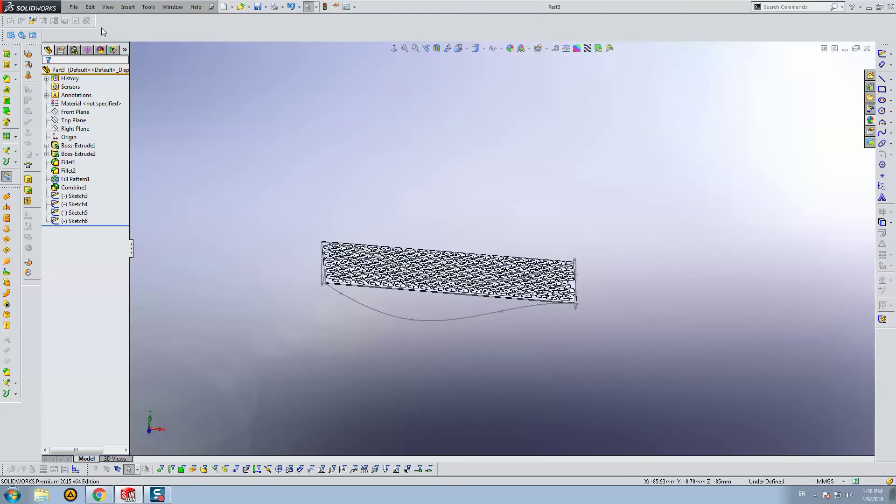
left_click(127, 6)
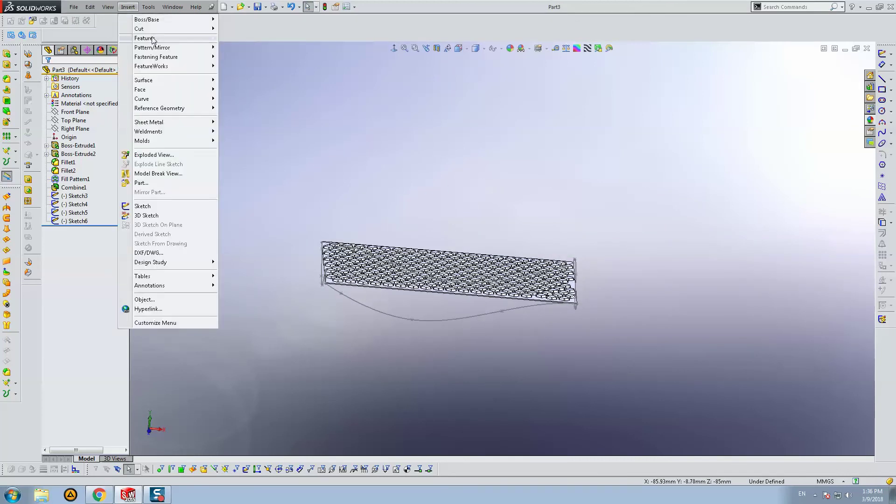
mouse_move(144, 38)
left_click(247, 126)
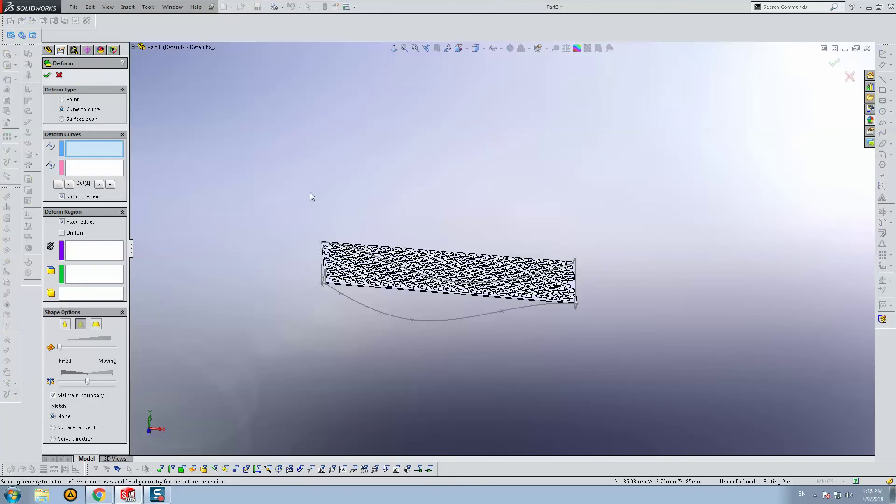
key("ctrl+7")
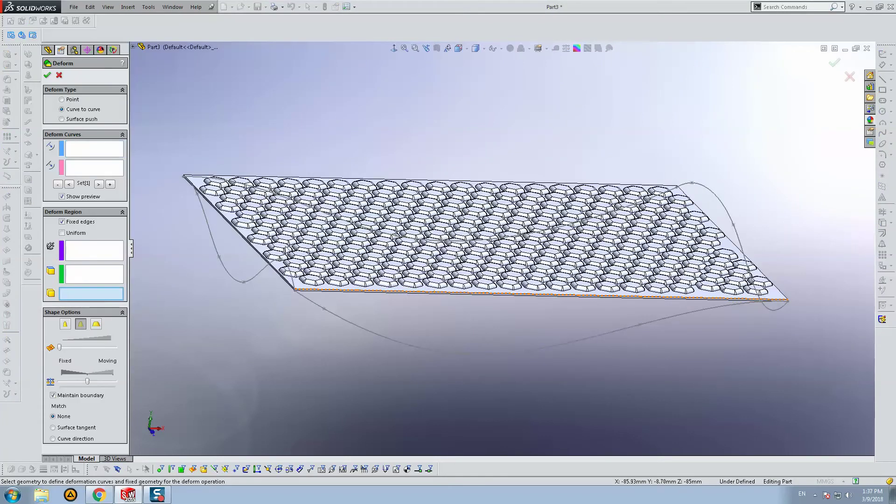
left_click(287, 250)
left_click(62, 232)
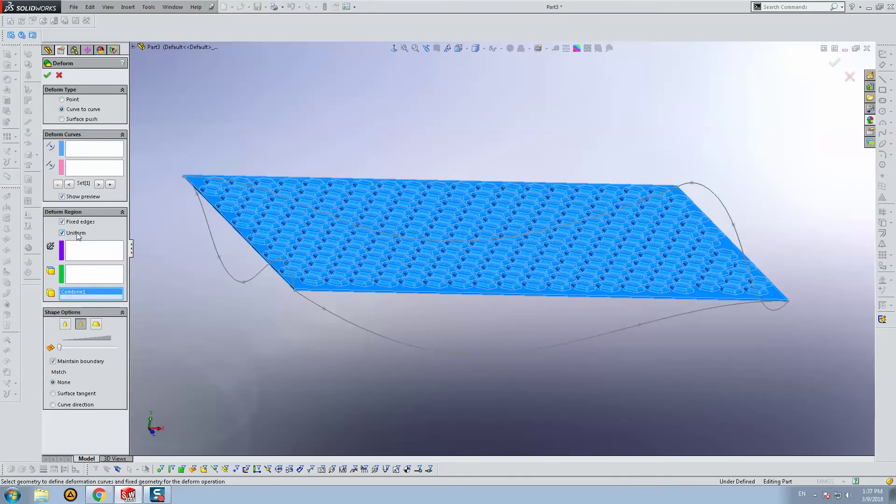
- Pair the first plate edge with the Sketch3 spline as the first curve set
left_click(93, 149)
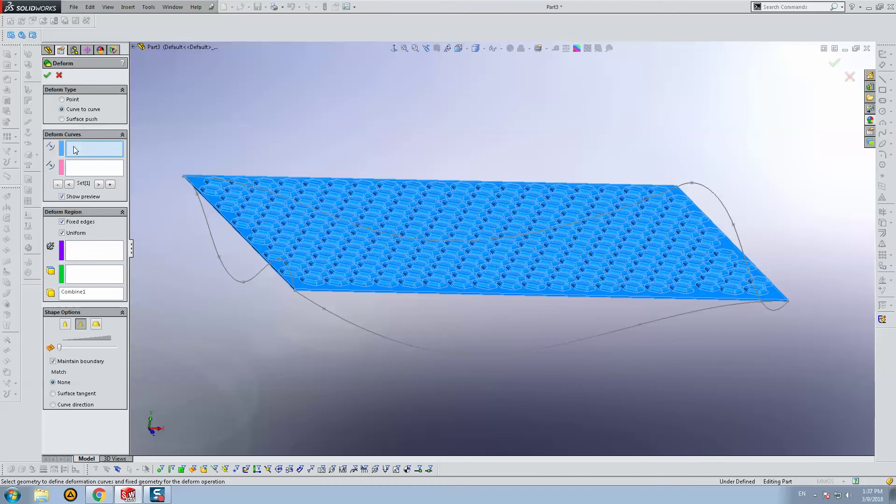
scroll(298, 240, "down", 5)
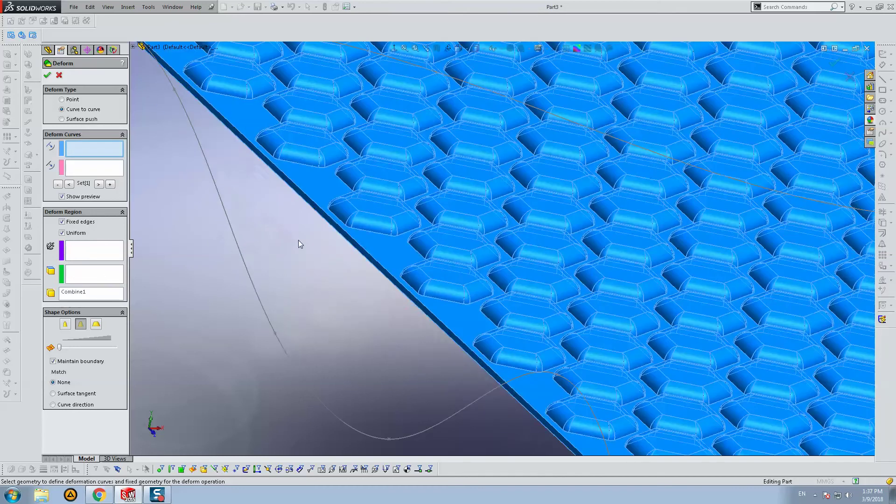
left_click(318, 219)
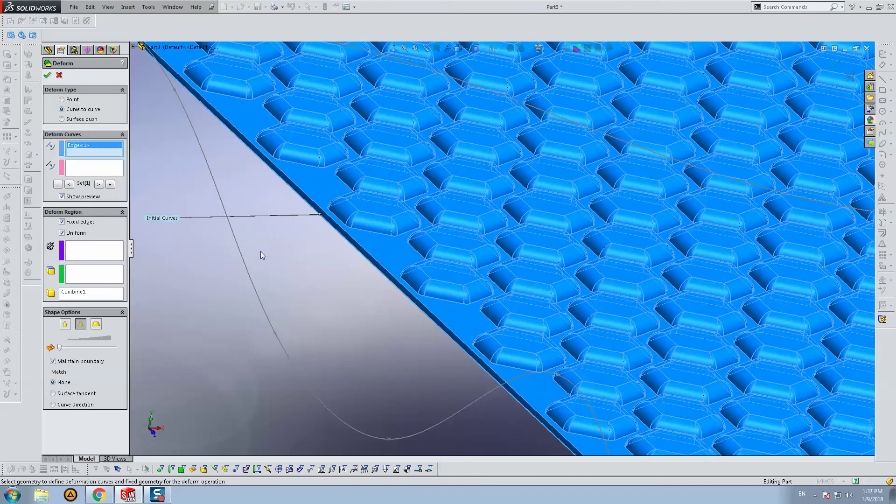
left_click(217, 194)
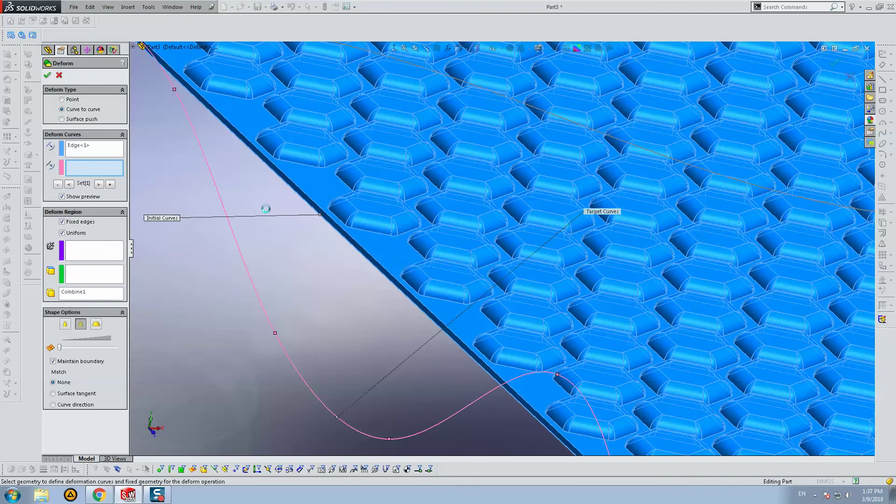
scroll(441, 257, "up", 3)
scroll(441, 257, "up", 3)
scroll(441, 256, "up", 4)
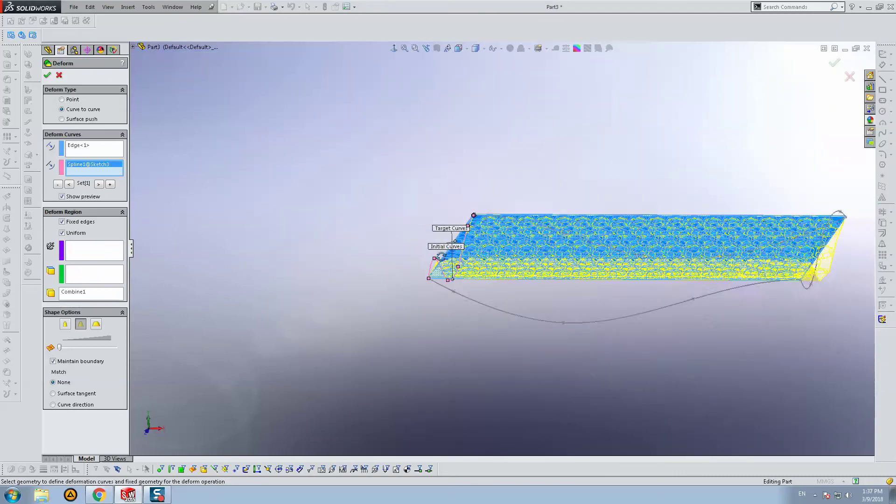
middle_click_drag(441, 257, 326, 225)
scroll(162, 201, "down", 3)
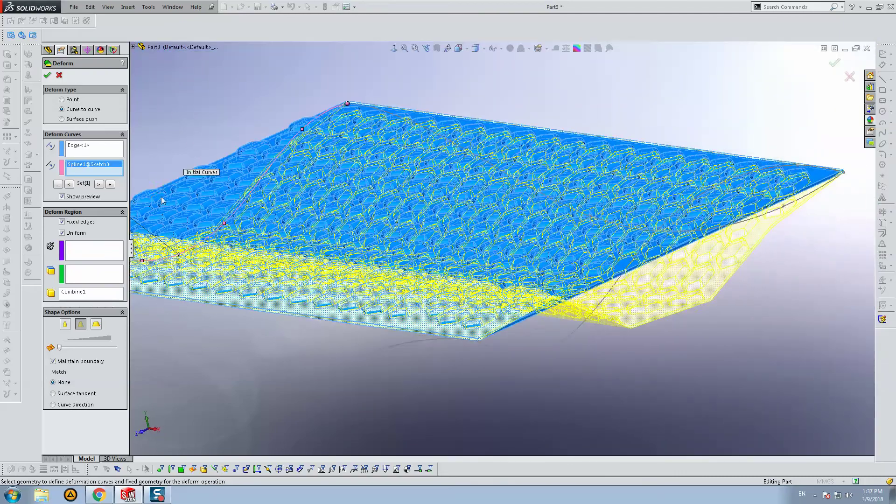
- Add a second curve set pairing the next plate edge with the Sketch4 spline
left_click(110, 185)
scroll(525, 309, "down", 2)
scroll(525, 309, "down", 2)
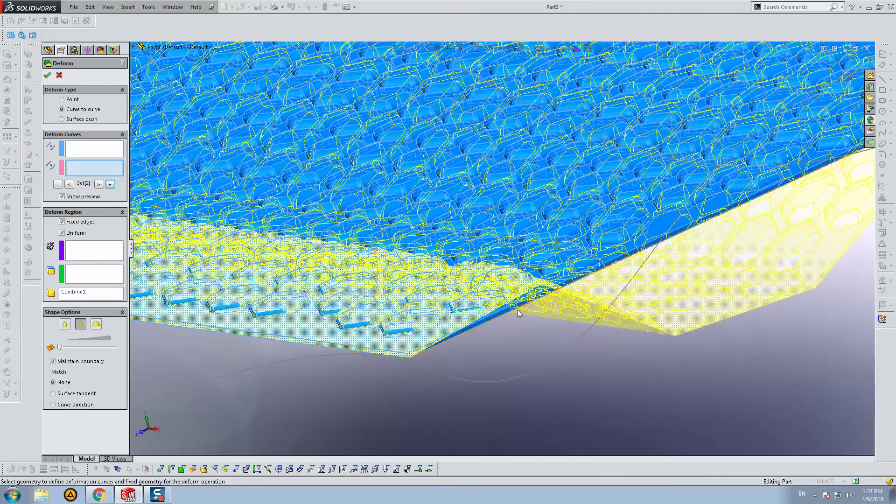
left_click(517, 307)
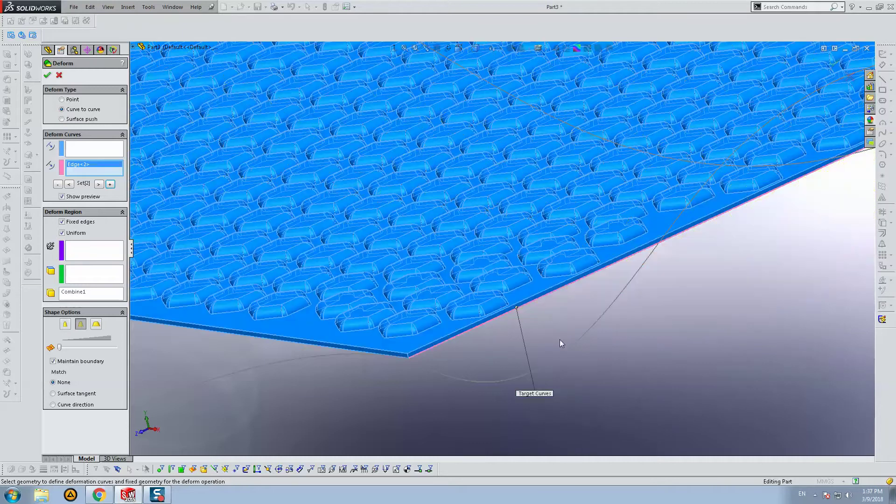
left_click(575, 346)
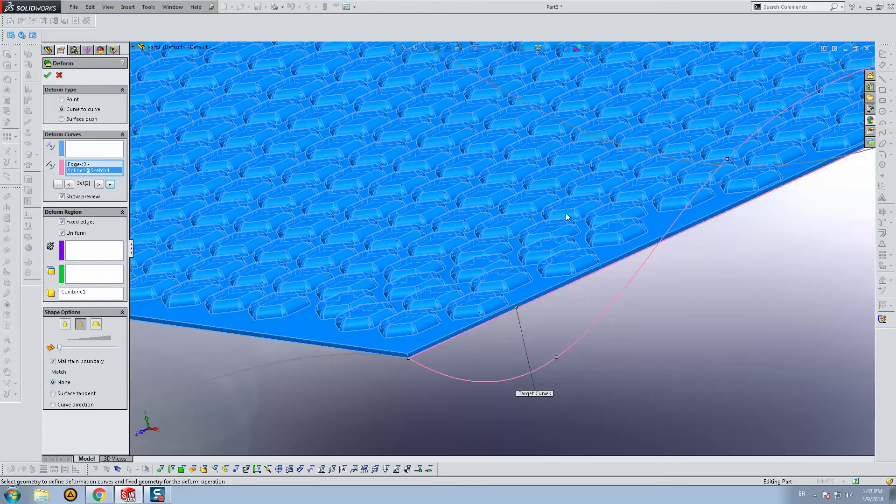
right_click(94, 174)
left_click(106, 176)
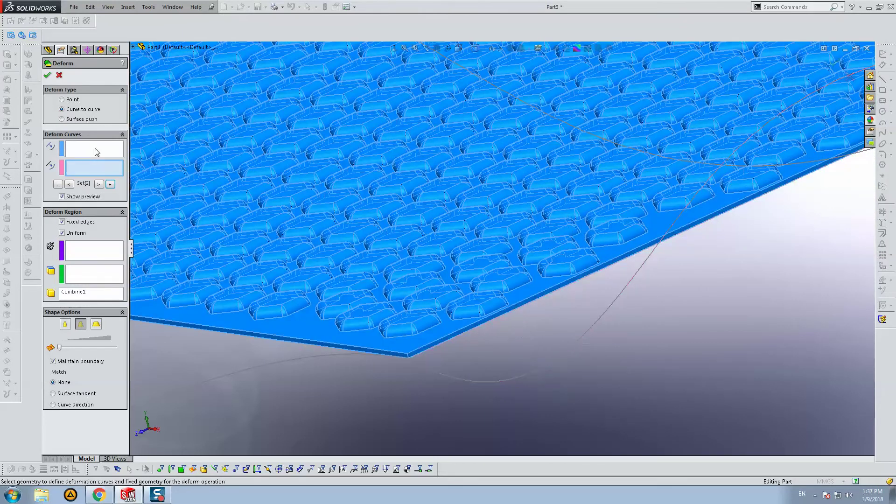
left_click(504, 312)
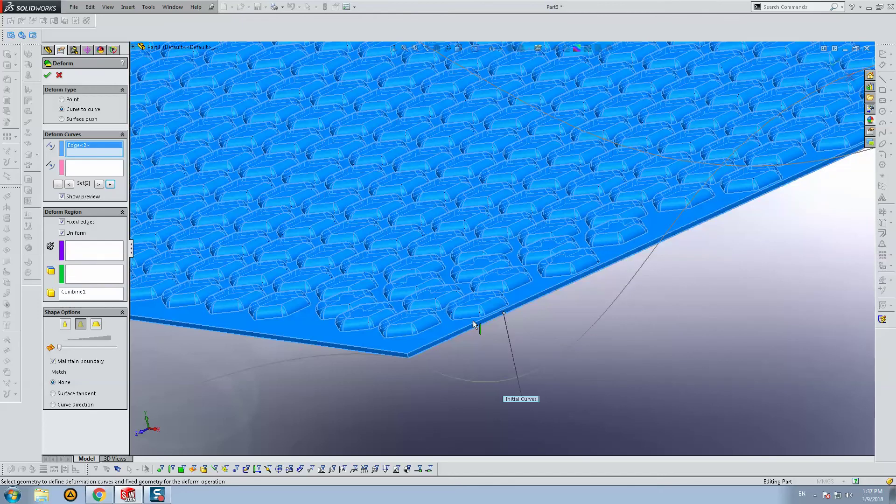
left_click(611, 303)
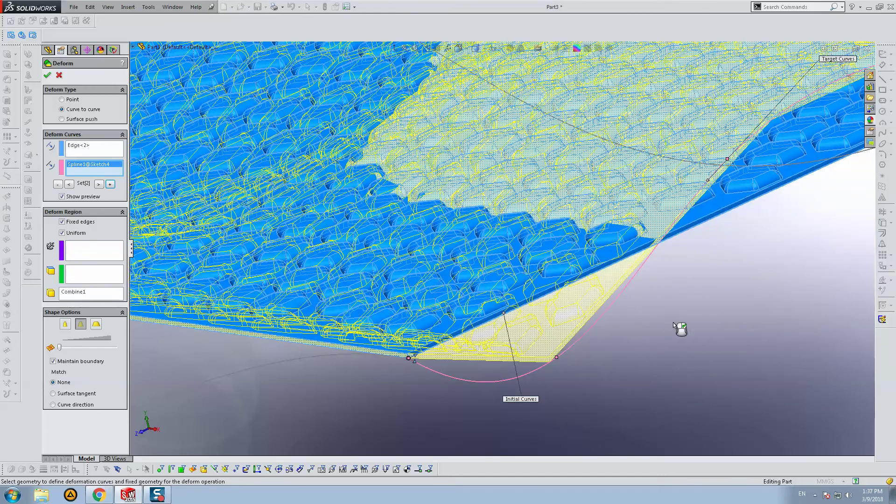
scroll(681, 334, "up", 3)
scroll(654, 280, "up", 2)
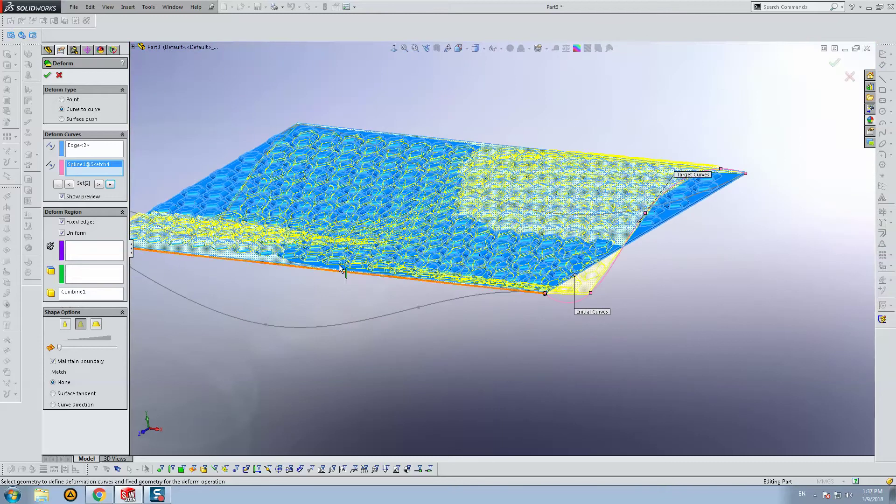
- Add a third curve set pairing the plate's long edge with the Sketch5 spline
left_click(109, 184)
scroll(253, 257, "down", 3)
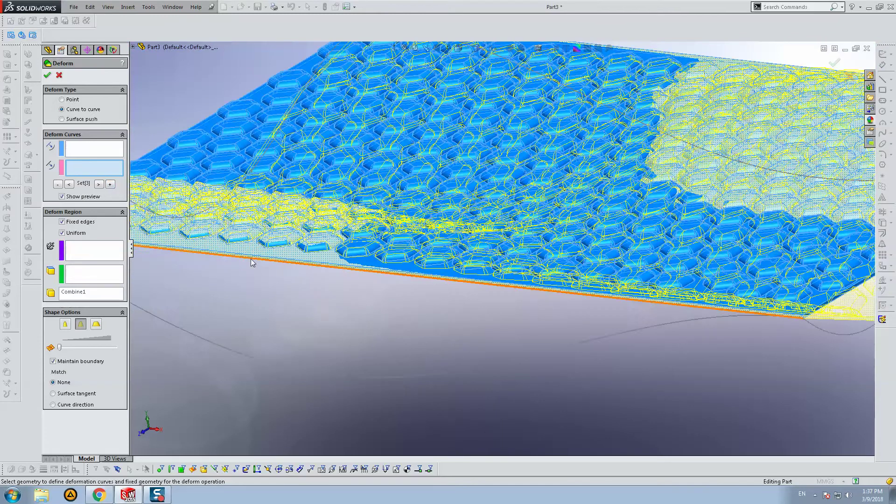
scroll(254, 258, "down", 2)
left_click(256, 253)
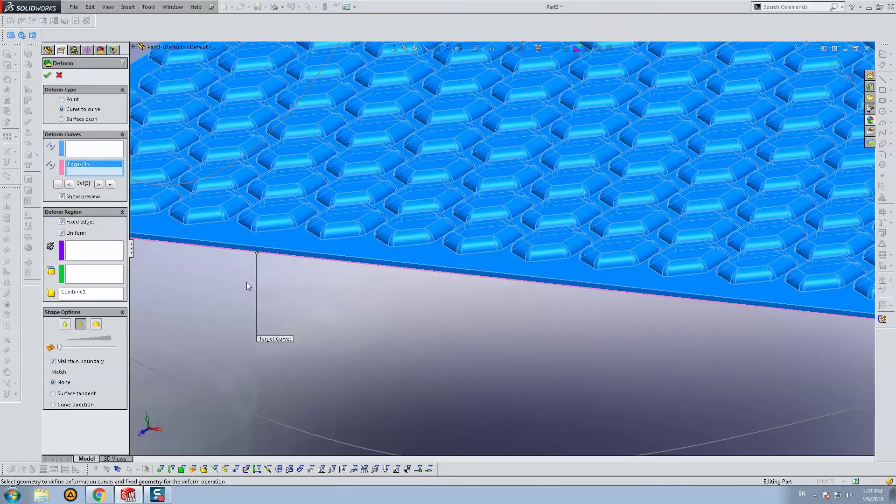
right_click(76, 164)
left_click(112, 169)
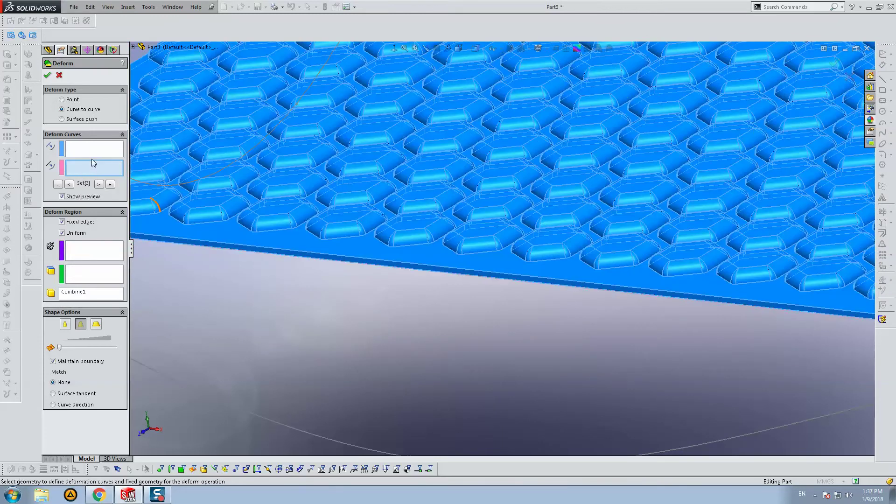
left_click(196, 245)
left_click(177, 383)
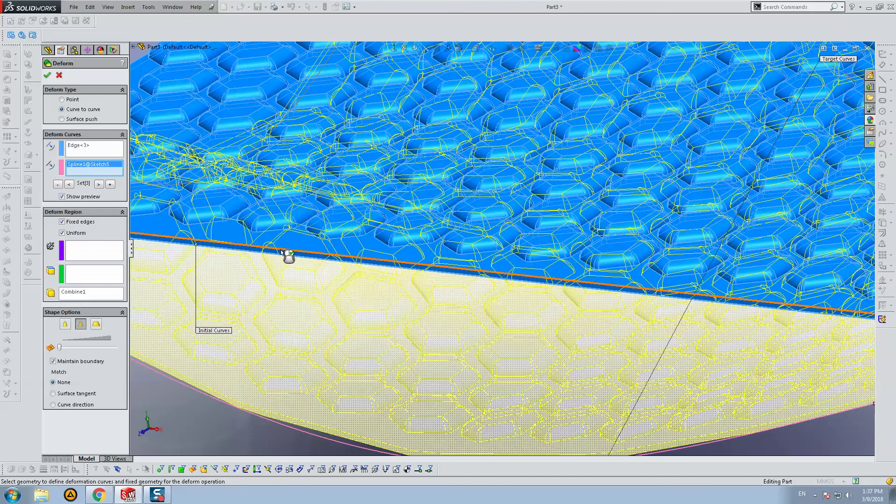
scroll(551, 326, "up", 5)
mouse_move(550, 326)
middle_mouse_down()
mouse_move(547, 313)
mouse_move(530, 314)
mouse_move(505, 333)
middle_mouse_up()
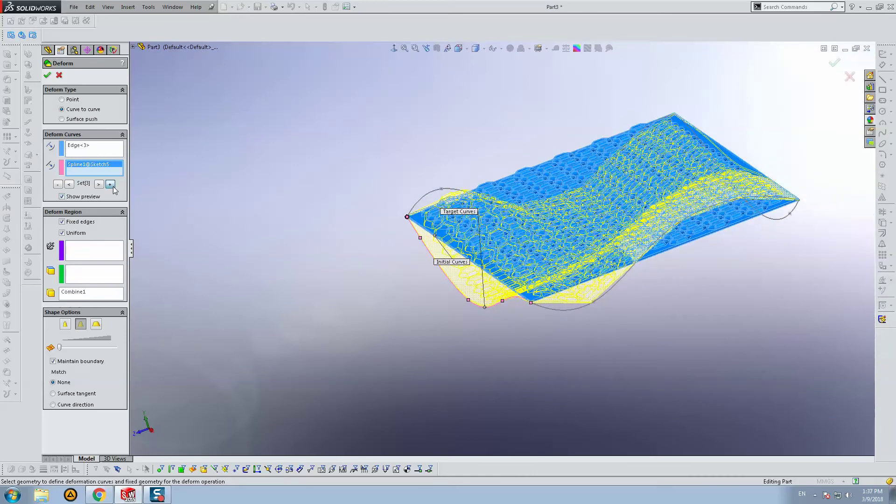
- Add a fourth curve set pairing Edge<4> with Spline1@Sketch6
left_click(113, 186)
mouse_move(422, 274)
middle_mouse_down()
mouse_move(570, 249)
mouse_move(564, 260)
mouse_move(542, 240)
middle_mouse_up()
scroll(551, 243, "down", 5)
left_click(532, 236)
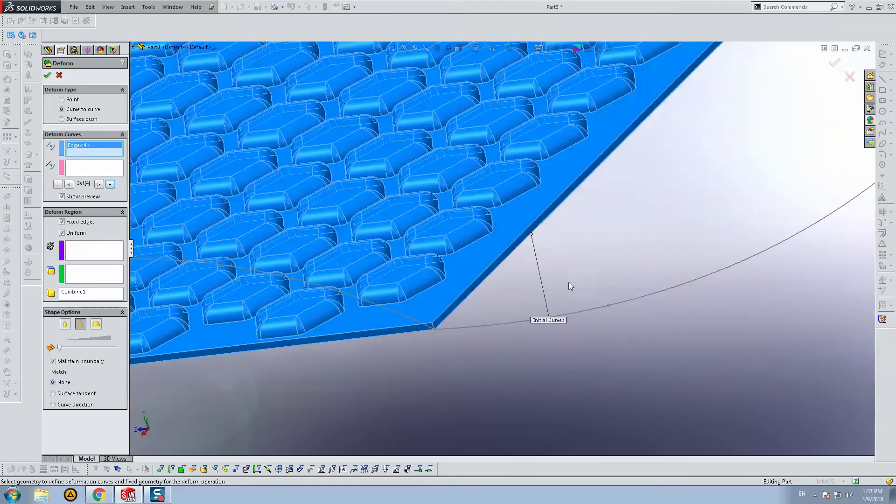
left_click(111, 166)
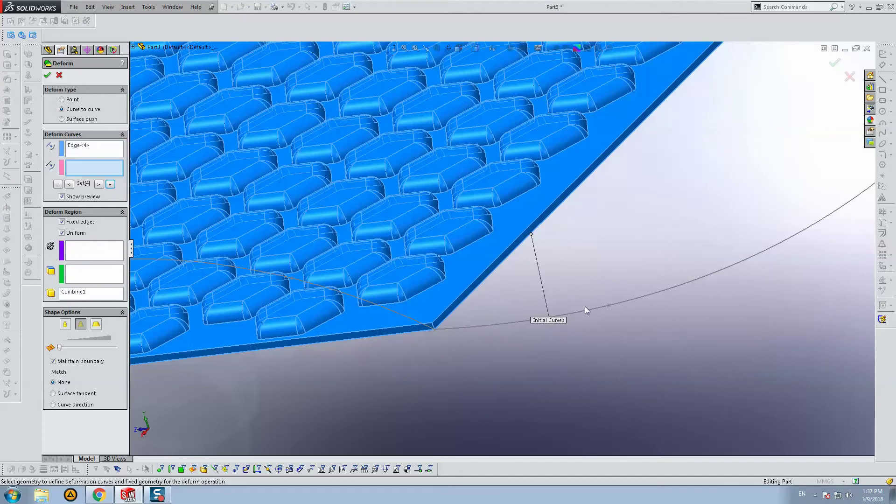
left_click(630, 301)
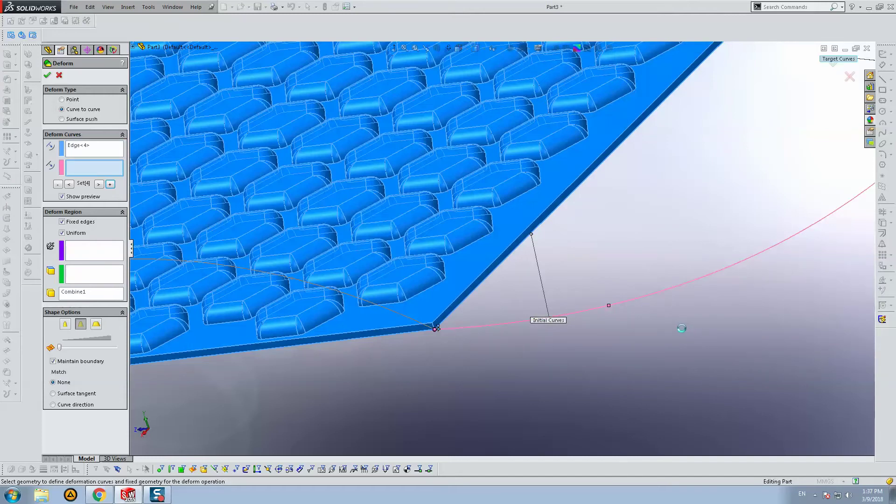
scroll(696, 338, "up", 1)
- Check the wavy preview edge-on and from above, then confirm the deform as Deform2
scroll(663, 334, "up", 3)
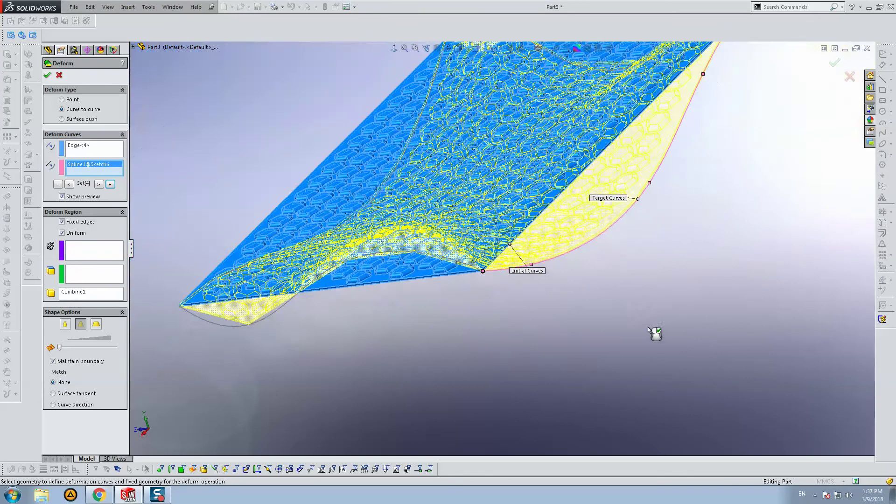
scroll(626, 329, "up", 3)
mouse_move(619, 326)
middle_mouse_down()
mouse_move(664, 290)
mouse_move(665, 270)
mouse_move(723, 264)
mouse_move(777, 282)
mouse_move(576, 230)
mouse_move(391, 274)
middle_mouse_up()
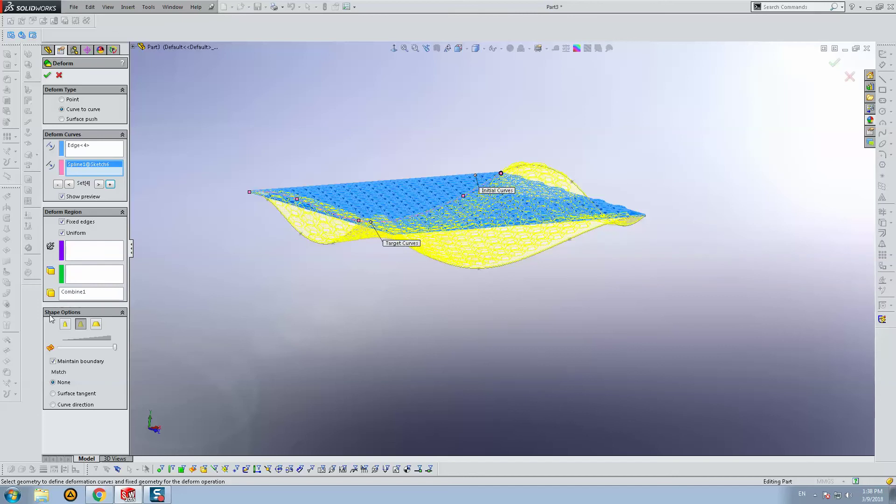
mouse_move(419, 297)
middle_mouse_down()
mouse_move(366, 342)
mouse_move(435, 369)
mouse_move(596, 341)
mouse_move(567, 378)
mouse_move(481, 402)
middle_mouse_up()
left_click(48, 76)
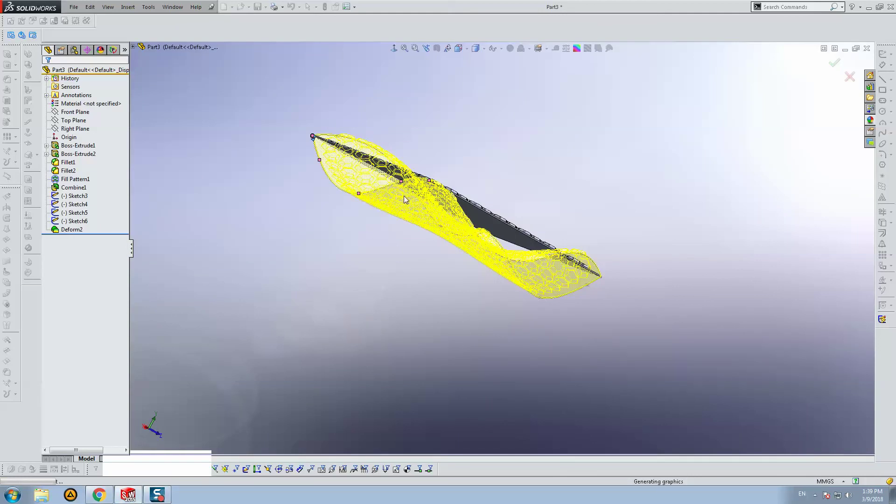
middle_click_drag(395, 233, 400, 224)
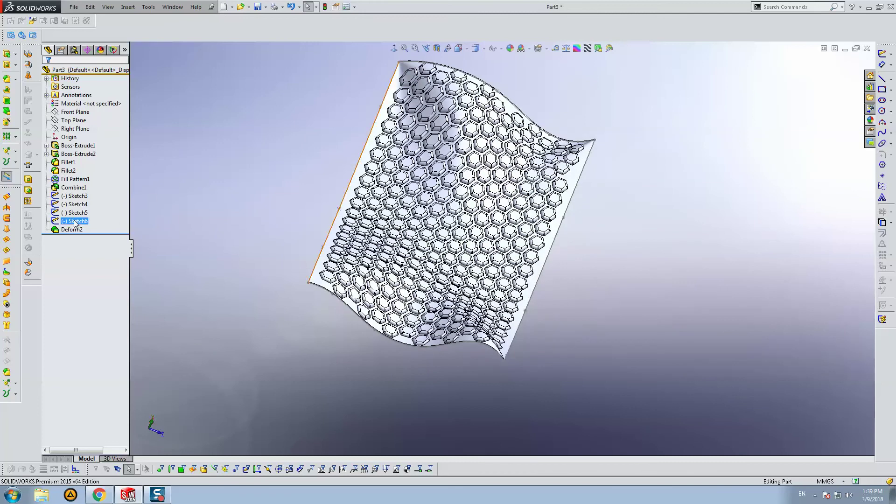
left_click(75, 196, "shift")
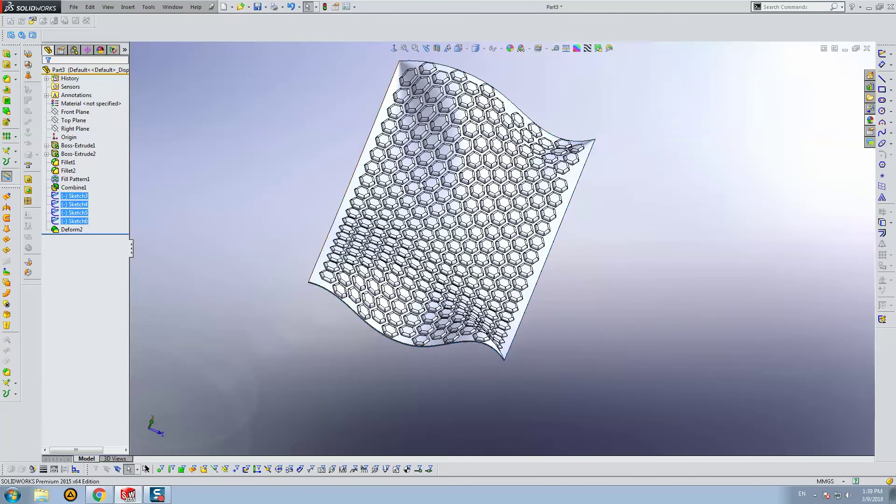
mouse_move(421, 210)
middle_mouse_down()
mouse_move(400, 202)
mouse_move(783, 213)
middle_mouse_up()
scroll(399, 202, "up", 3)
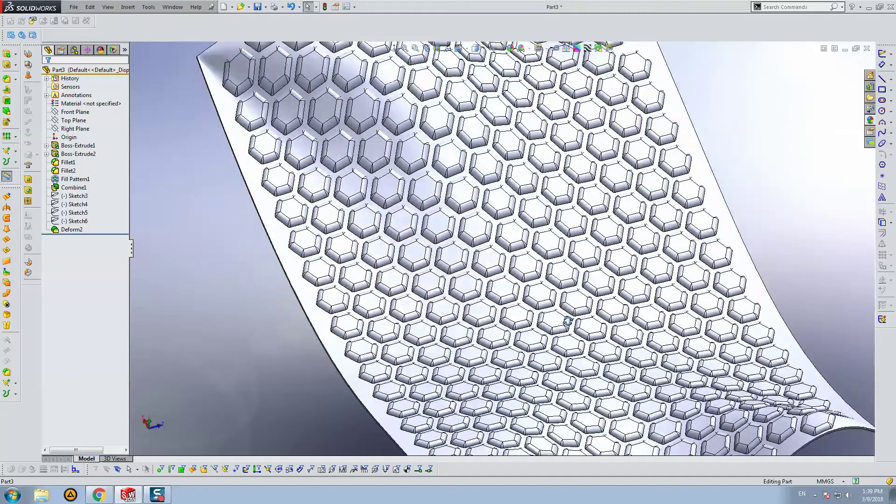
middle_click_drag(783, 212, 638, 220)
scroll(624, 317, "up", 3)
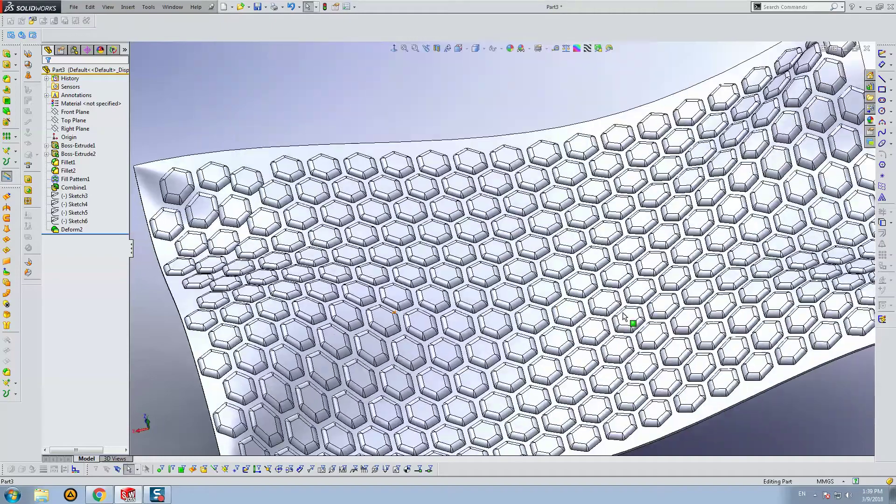
mouse_move(624, 316)
middle_mouse_down()
mouse_move(604, 204)
mouse_move(660, 214)
mouse_move(619, 234)
mouse_move(672, 206)
mouse_move(360, 243)
middle_mouse_up()
scroll(243, 270, "down", 5)
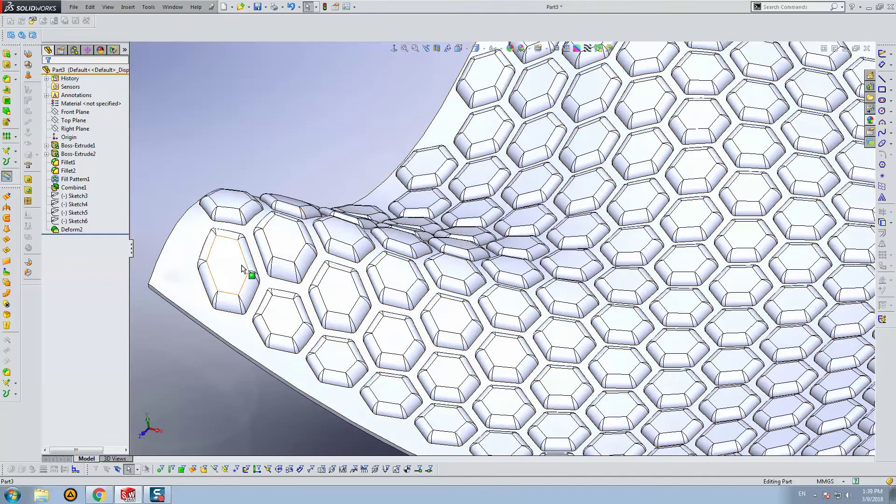
mouse_move(242, 269)
middle_mouse_down()
mouse_move(300, 259)
mouse_move(307, 304)
middle_mouse_up()
scroll(311, 292, "down", 3)
scroll(269, 288, "down", 3)
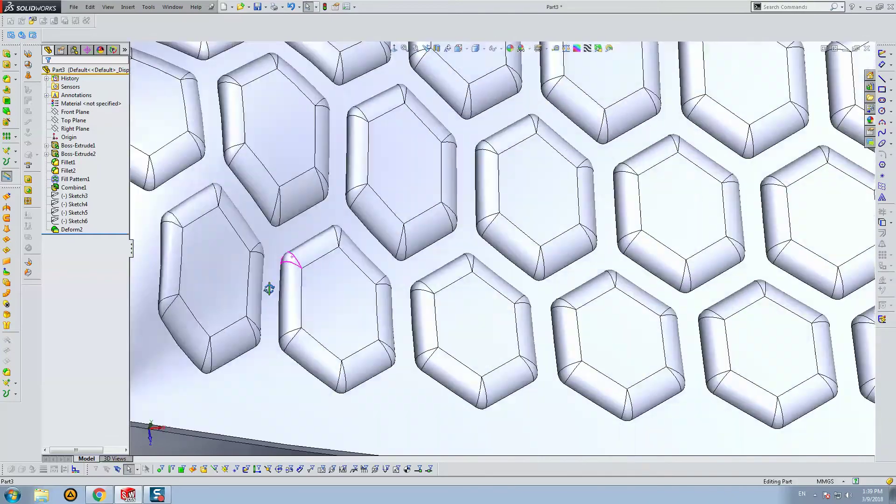
scroll(269, 289, "up", 3)
scroll(326, 318, "up", 2)
scroll(364, 336, "up", 3)
scroll(404, 353, "down", 6)
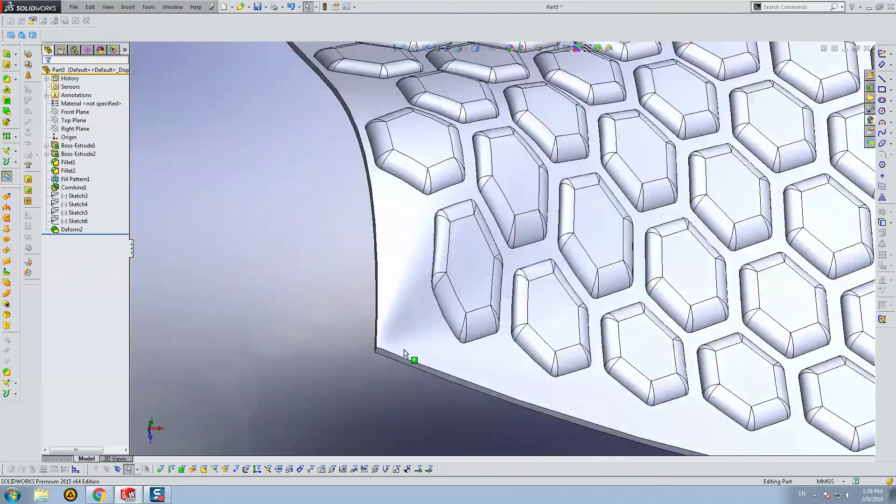
mouse_move(404, 354)
middle_mouse_down()
mouse_move(420, 327)
mouse_move(420, 257)
mouse_move(428, 252)
mouse_move(428, 310)
middle_mouse_up()
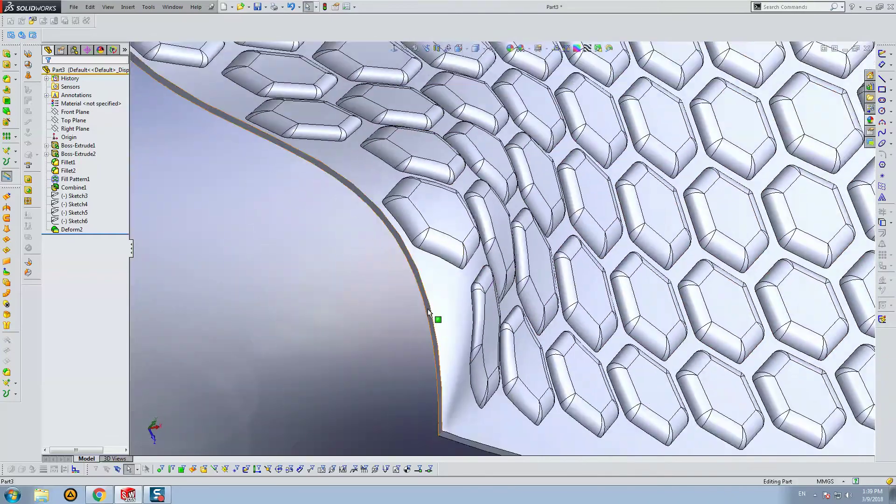
scroll(428, 309, "up", 3)
mouse_move(395, 427)
middle_mouse_down()
mouse_move(460, 275)
mouse_move(430, 280)
middle_mouse_up()
scroll(351, 226, "down", 5)
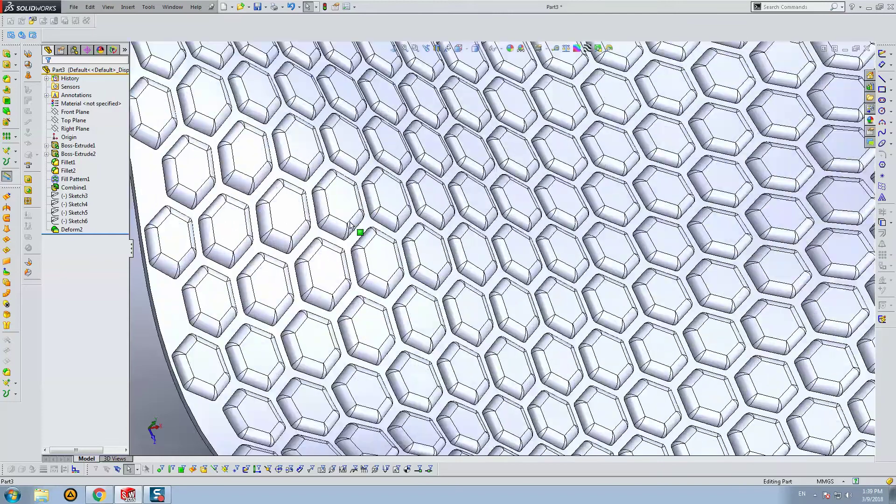
middle_click_drag(351, 226, 320, 242)
scroll(402, 257, "up", 3)
scroll(483, 258, "down", 3)
scroll(441, 270, "down", 2)
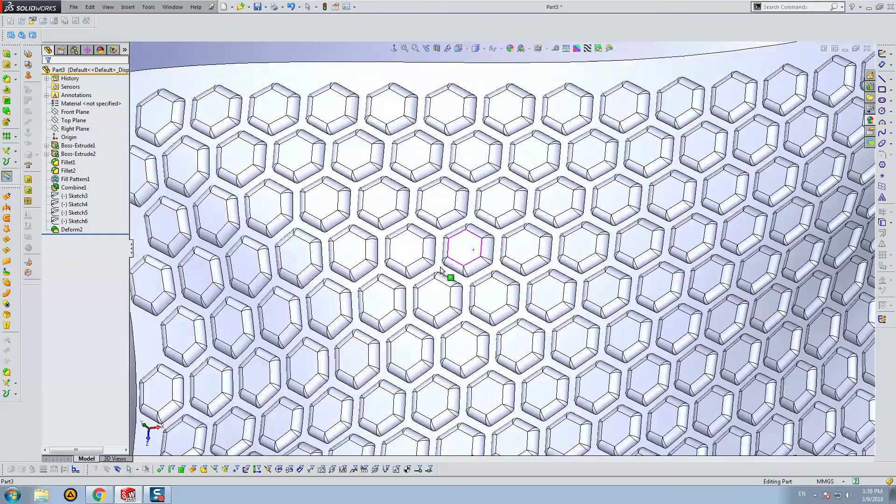
scroll(525, 266, "up", 2)
scroll(537, 280, "up", 2)
scroll(589, 329, "down", 4)
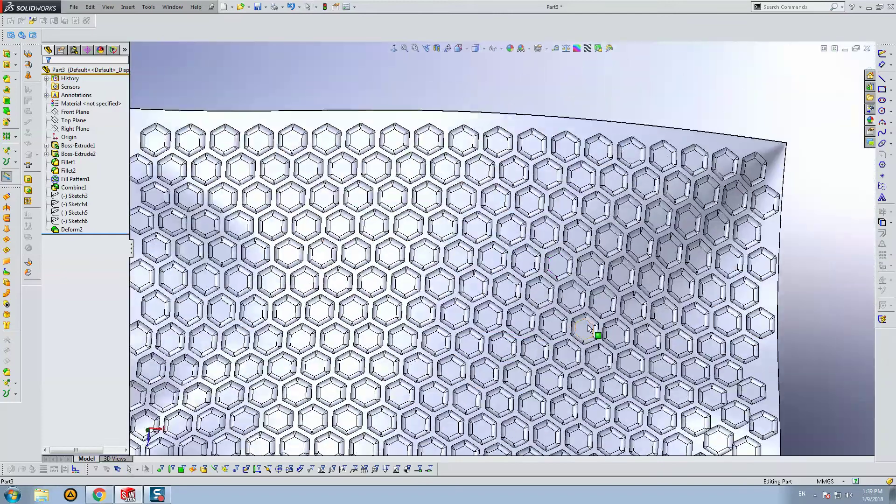
scroll(588, 329, "up", 2)
mouse_move(588, 329)
middle_mouse_down()
mouse_move(637, 235)
mouse_move(596, 323)
middle_mouse_up()
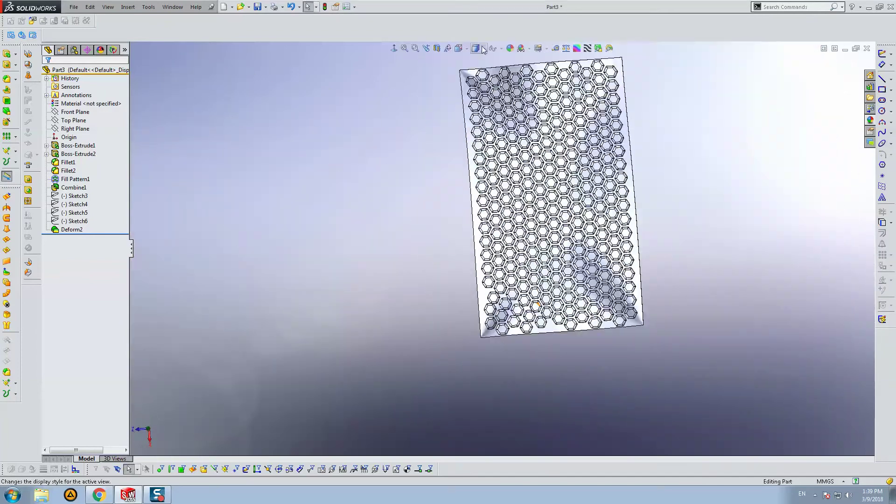
mouse_move(474, 84)
middle_mouse_down()
mouse_move(483, 176)
mouse_move(545, 142)
mouse_move(490, 300)
middle_mouse_up()
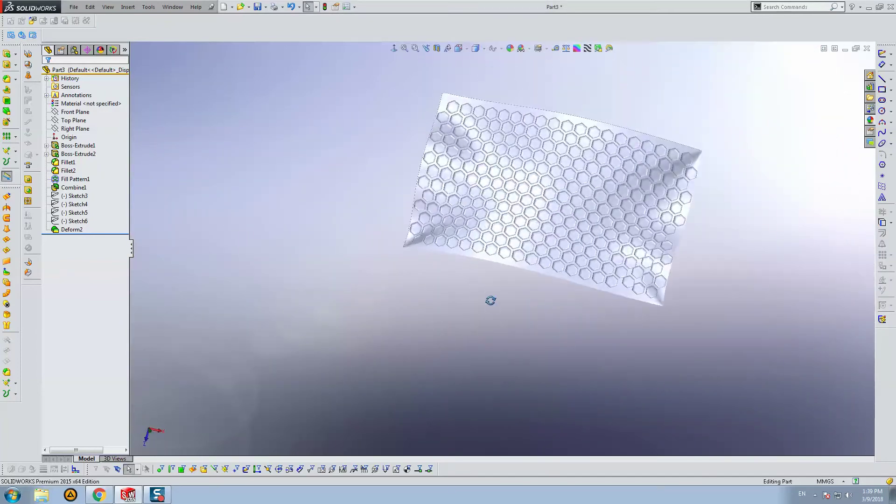
left_click(415, 48)
scroll(518, 173, "down", 3)
middle_click_drag(534, 196, 491, 206, "ctrl")
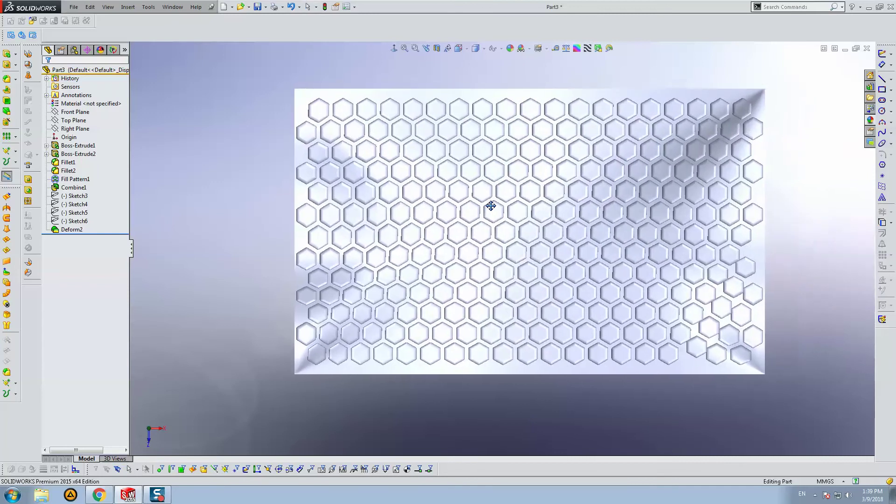
scroll(485, 209, "down", 2)
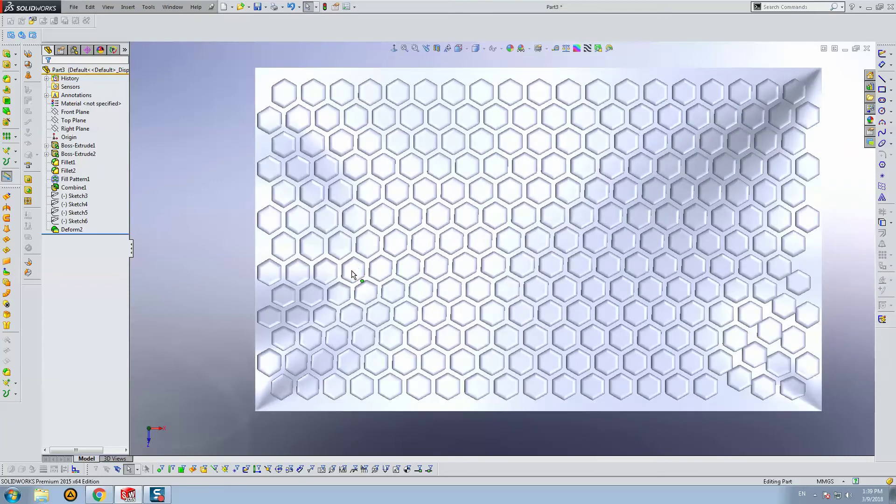
scroll(501, 248, "up", 3)
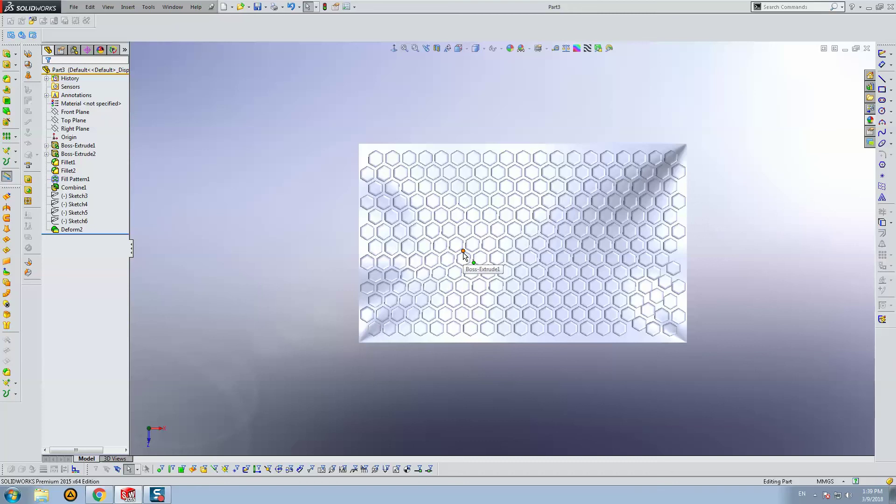
key("ctrl+1")
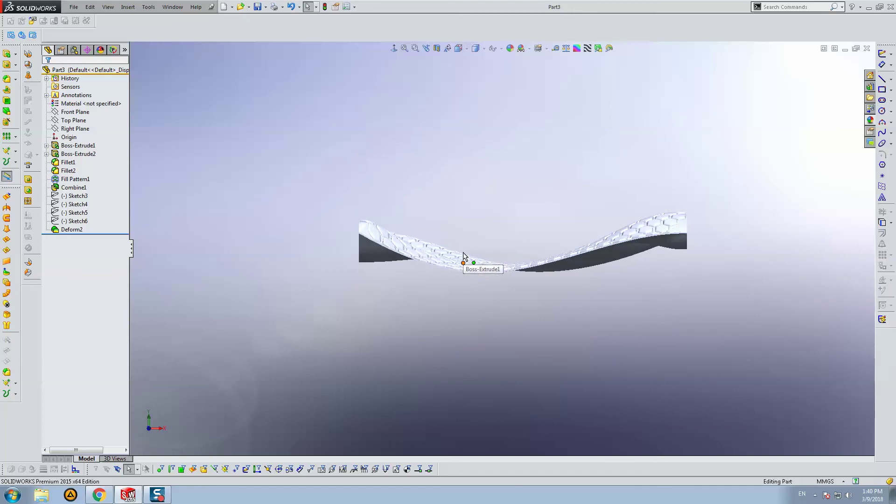
key("ctrl+5")
scroll(449, 275, "down", 3)
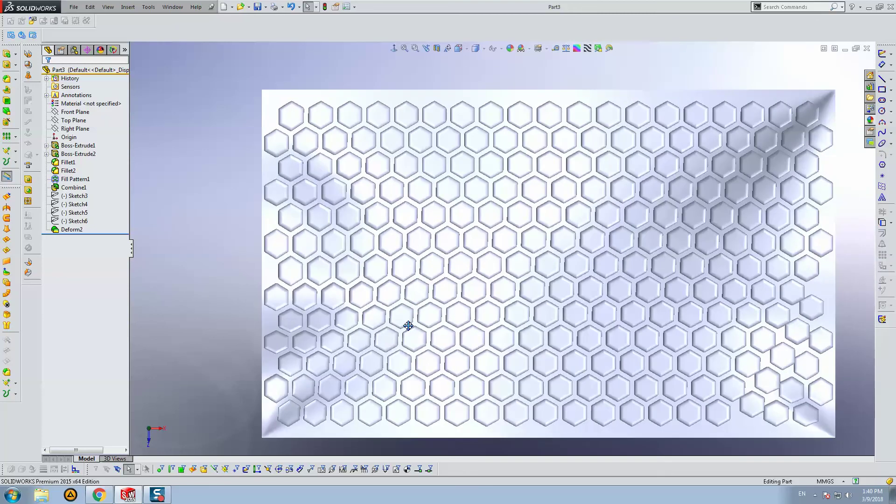
scroll(447, 278, "up", 3)
mouse_move(432, 315)
middle_mouse_down()
mouse_move(417, 284)
mouse_move(366, 252)
mouse_move(350, 273)
mouse_move(408, 281)
mouse_move(408, 256)
mouse_move(372, 208)
mouse_move(416, 240)
mouse_move(473, 231)
mouse_move(546, 248)
mouse_move(587, 226)
middle_mouse_up()
mouse_move(342, 226)
middle_mouse_down()
mouse_move(522, 212)
mouse_move(479, 263)
mouse_move(397, 264)
middle_mouse_up()
left_click(69, 229)
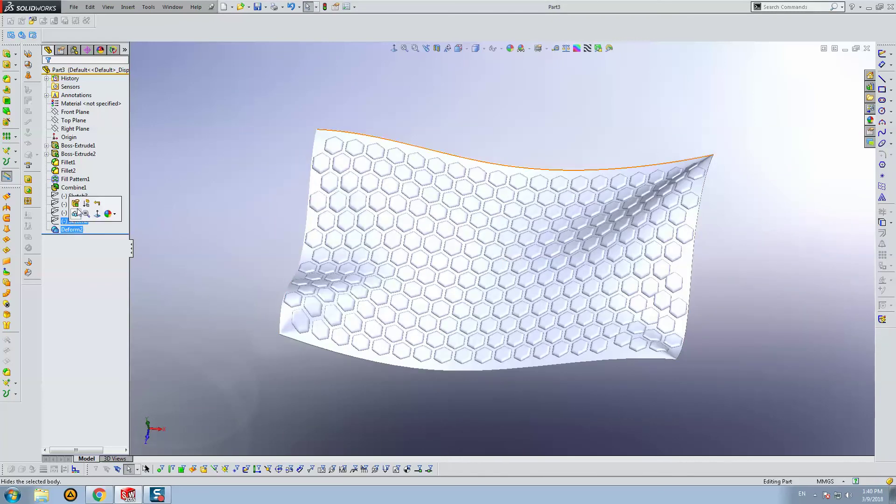
- Show the Sketch6 curves on the part
key("Up")
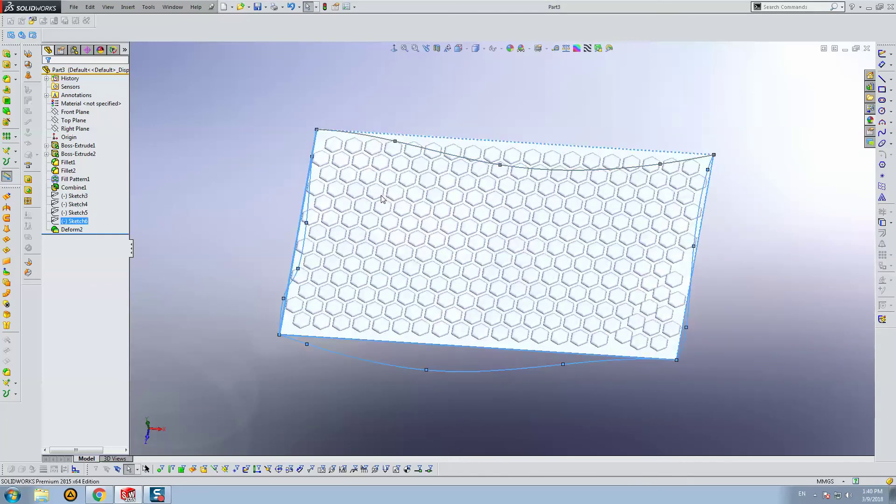